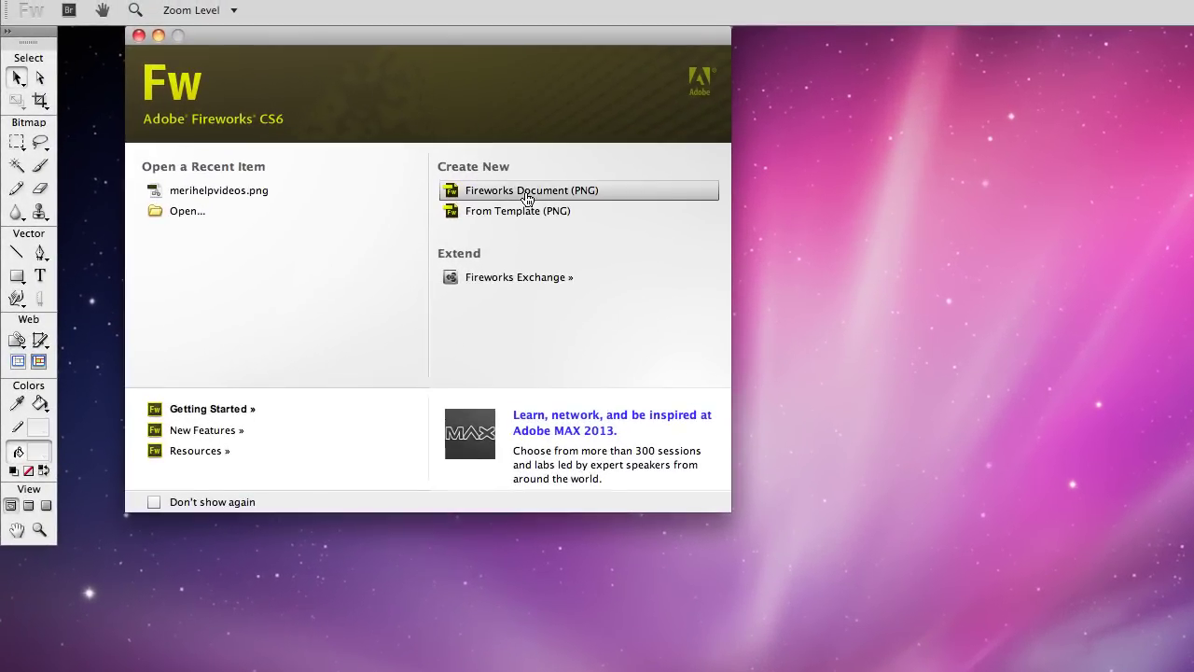
Create a new Fireworks PNG document at 1060 × 1000 px, 96 ppi, with a white canvas.
click(527, 198)
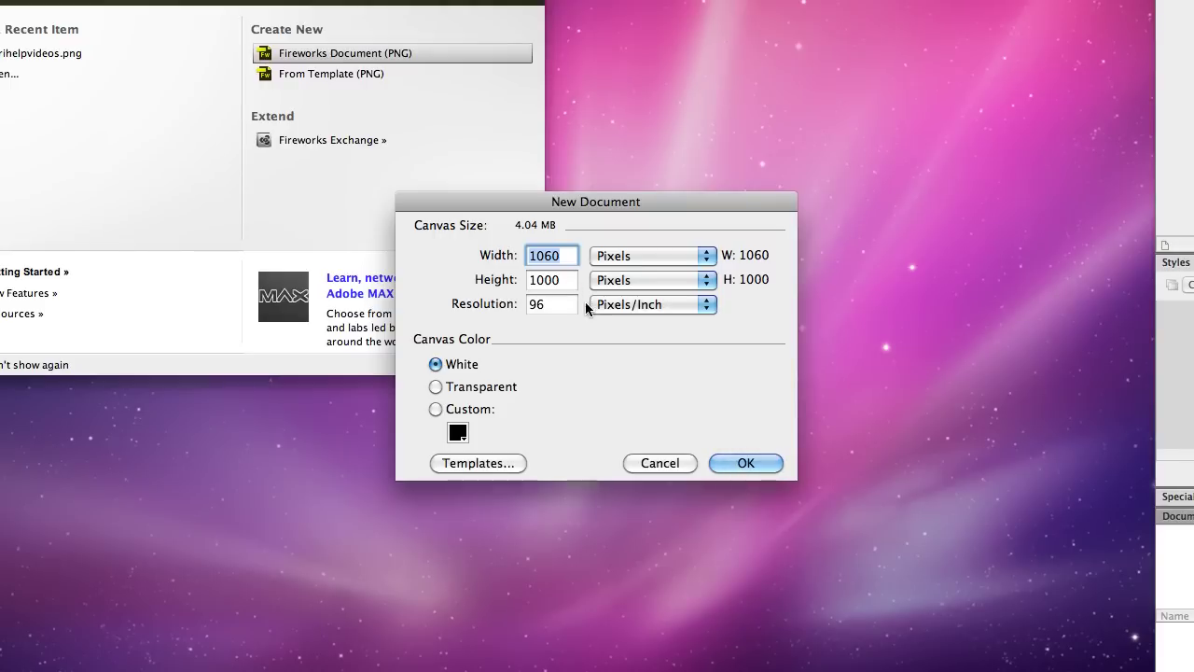
click(749, 463)
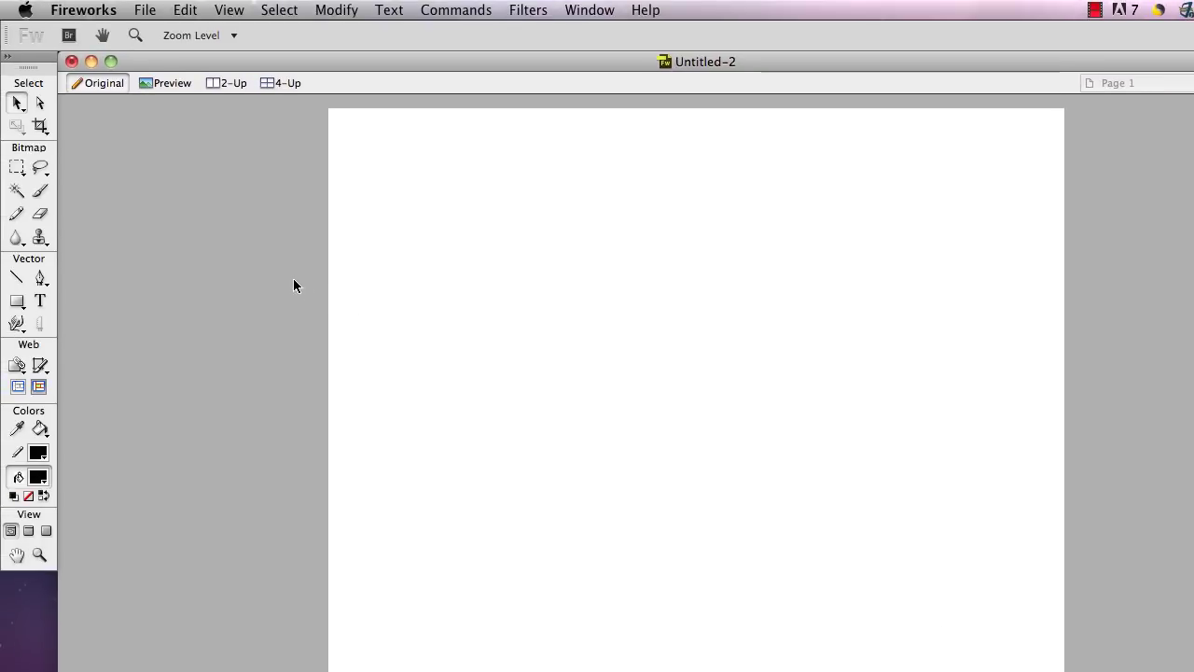
Draw a small black rectangle, about 119 × 65 px, near the top centre of the canvas.
click(18, 302)
drag(629, 205, 712, 251)
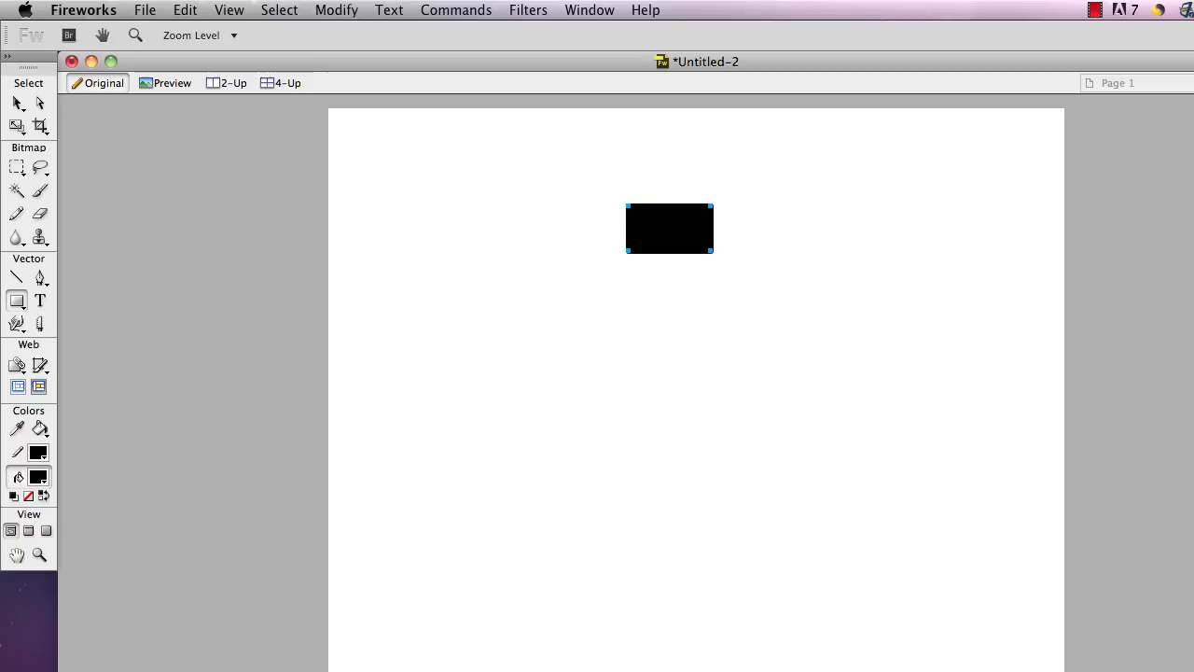
click(19, 103)
Change the rectangle's fill colour from black to white.
click(657, 232)
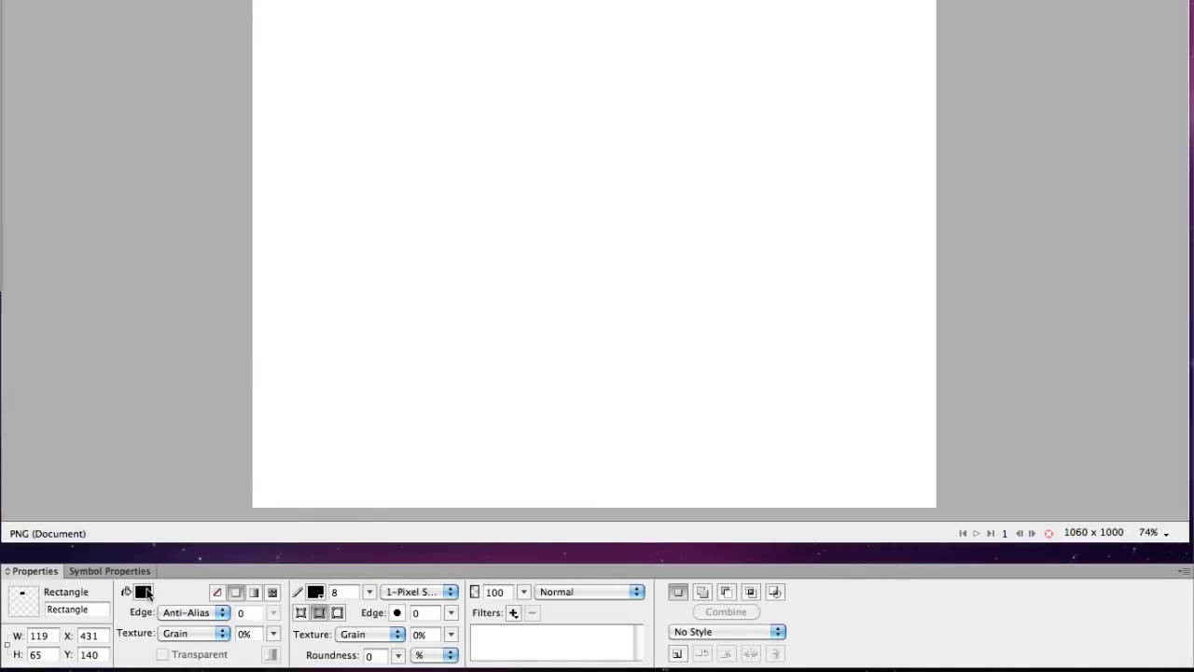
click(146, 602)
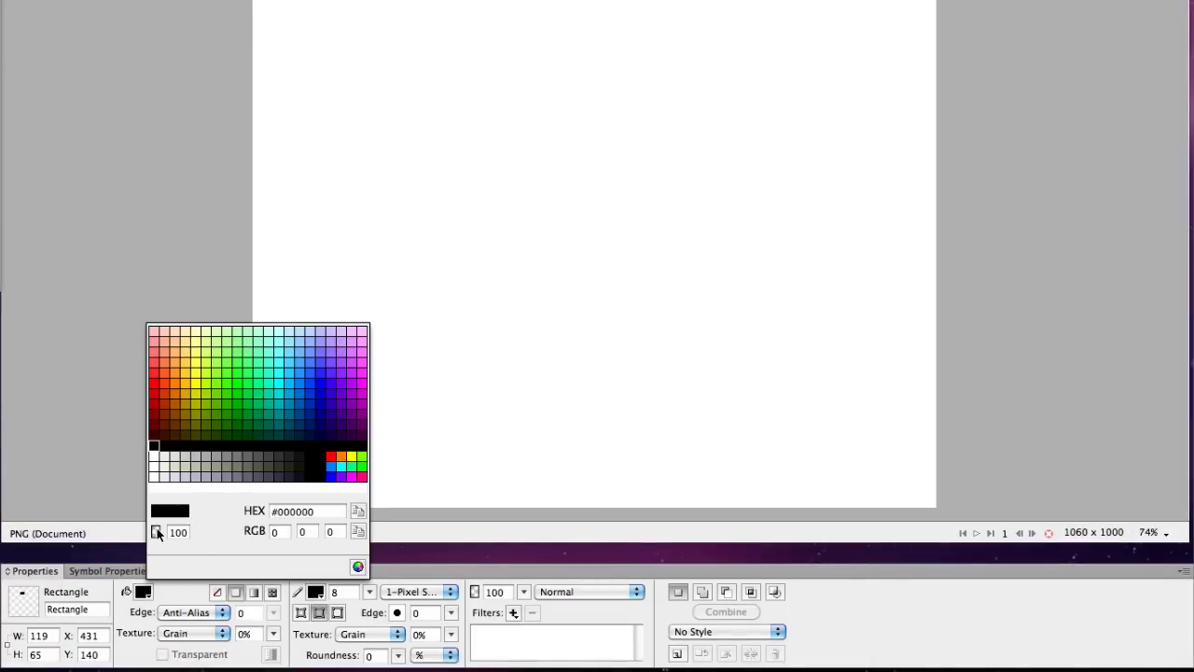
key(Escape)
click(483, 342)
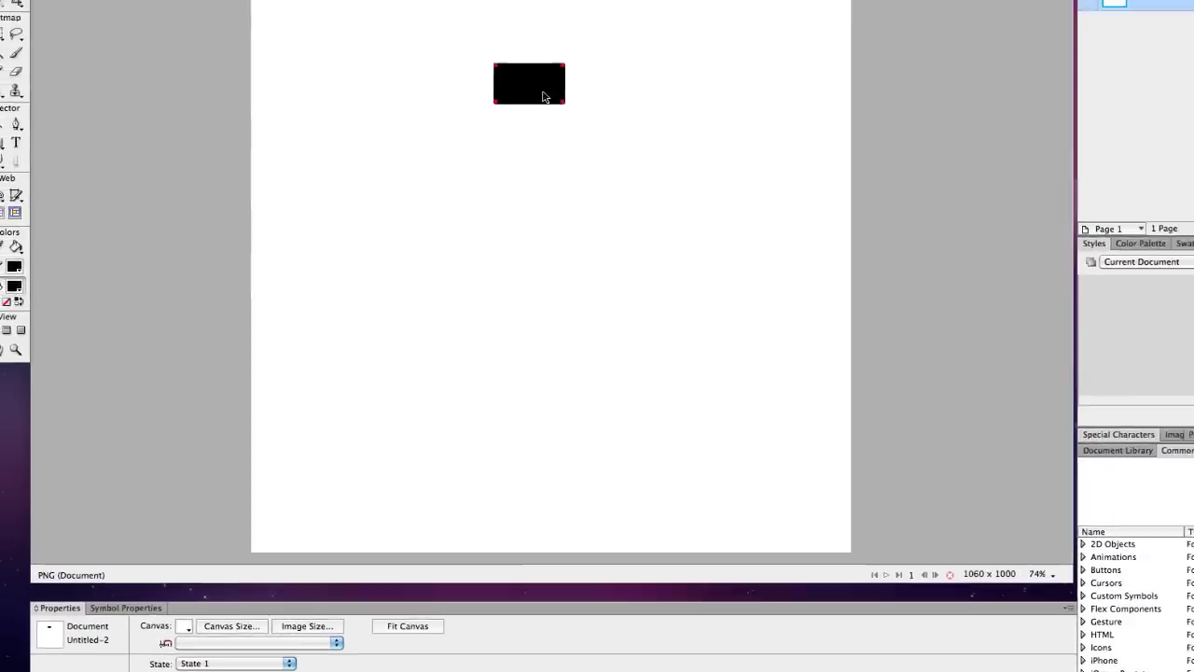
click(544, 97)
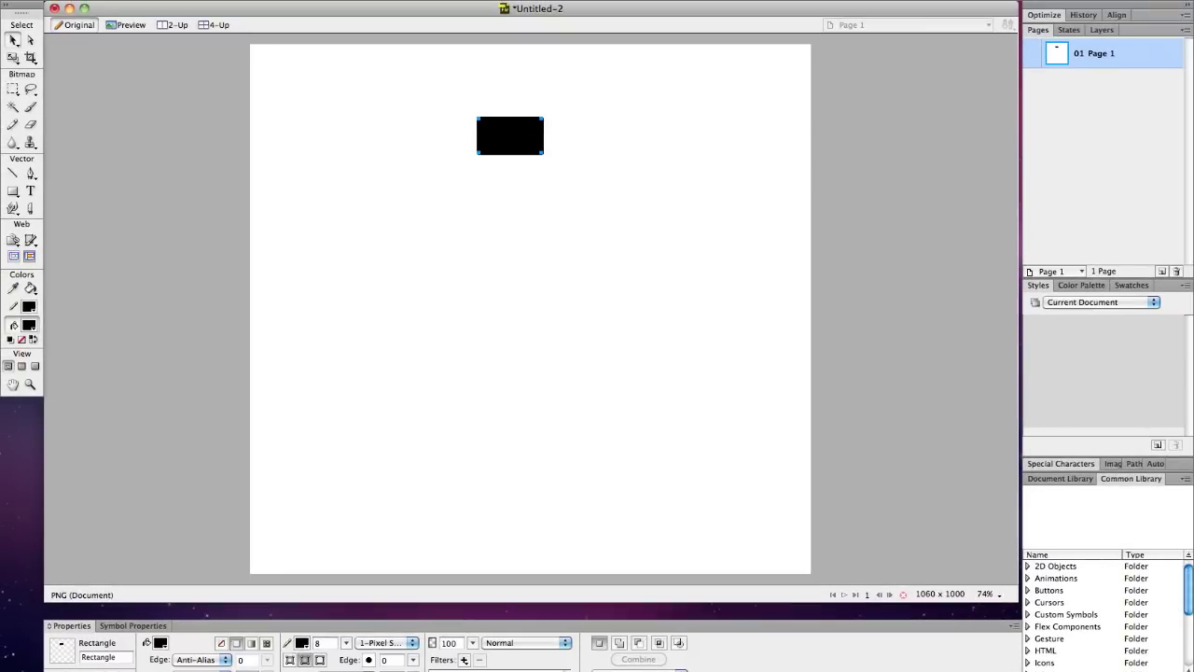
click(160, 643)
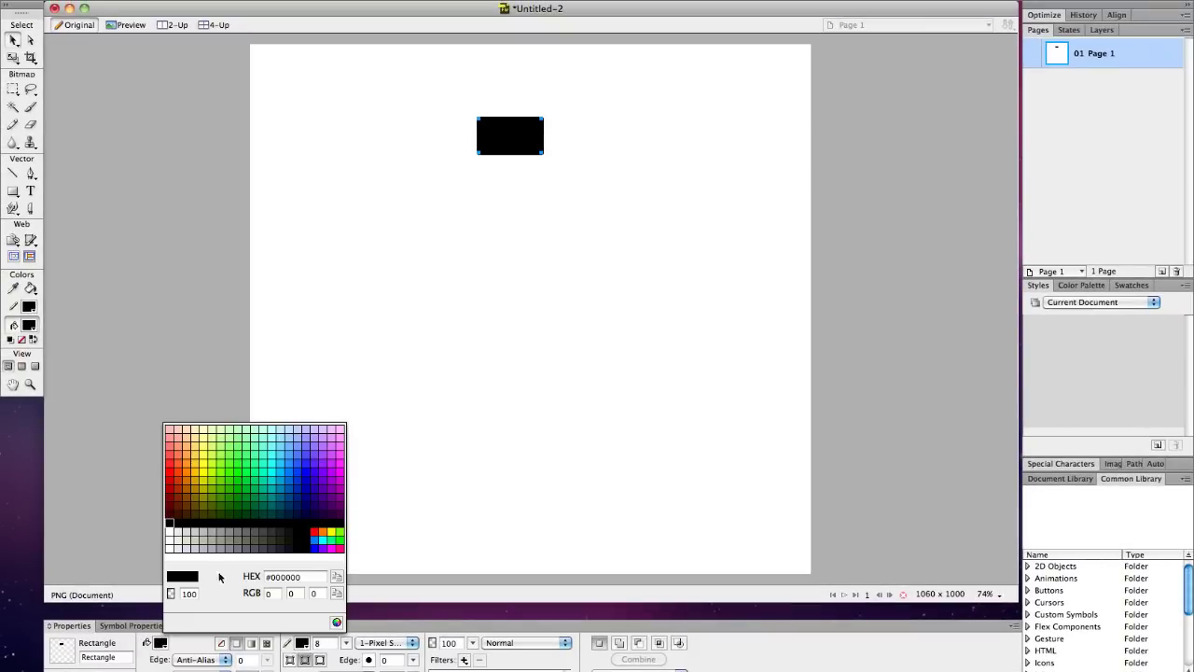
click(171, 544)
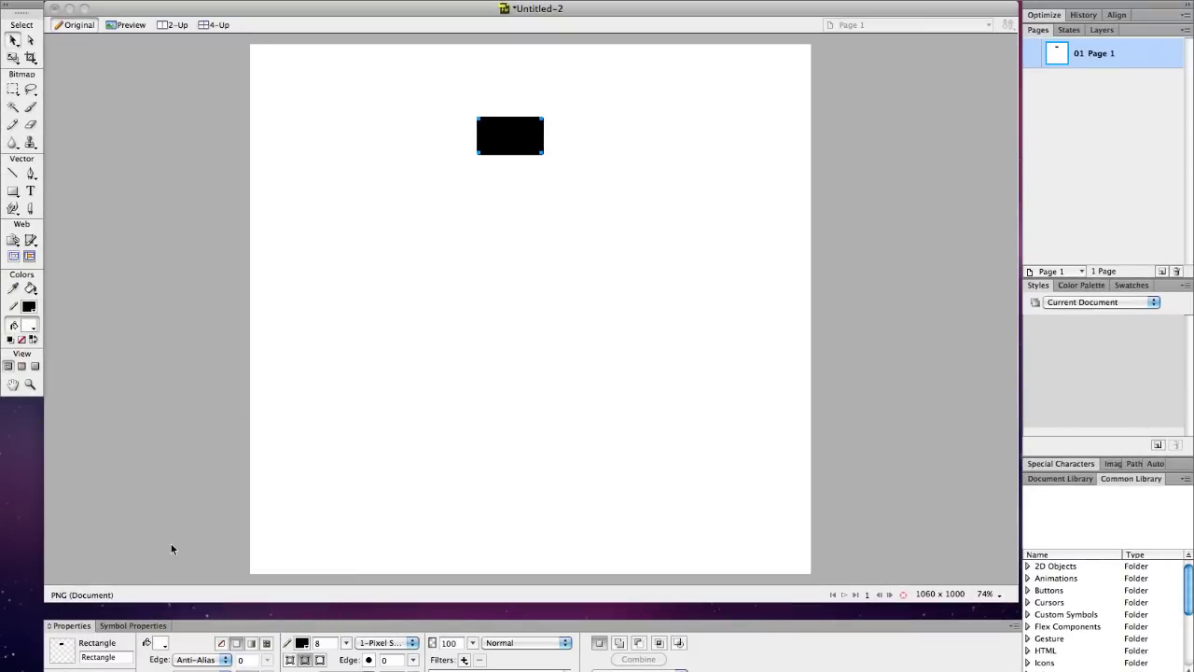
click(343, 468)
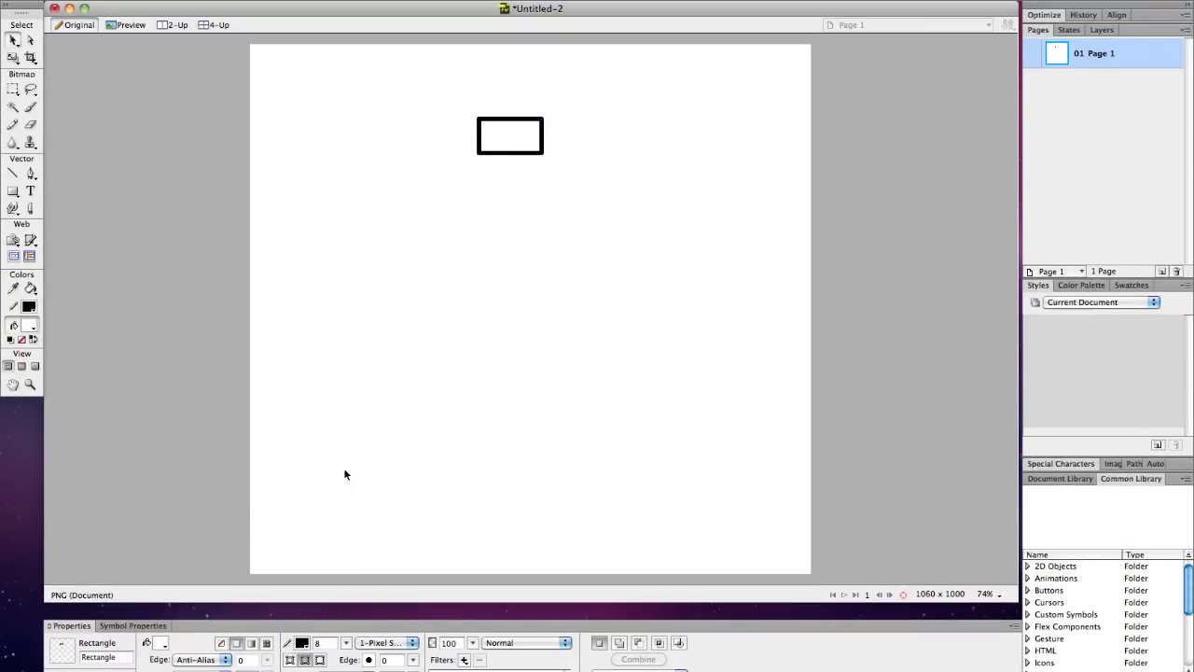
Reduce the rectangle's black stroke width from 8 to 3 pixels.
click(131, 627)
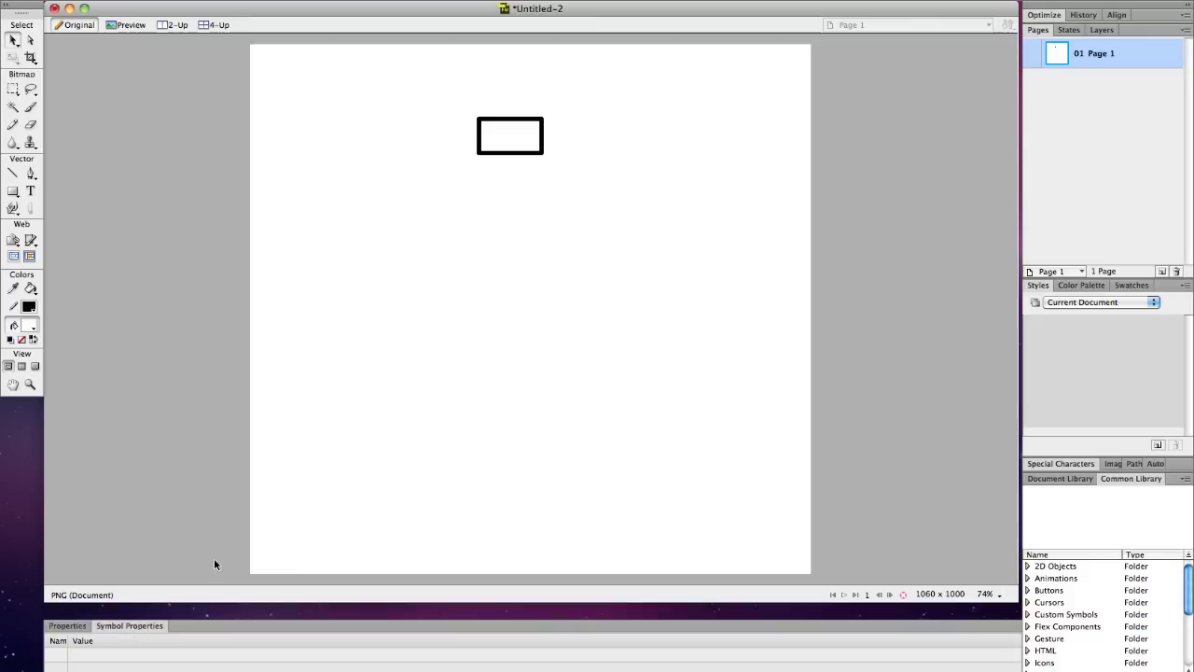
click(68, 627)
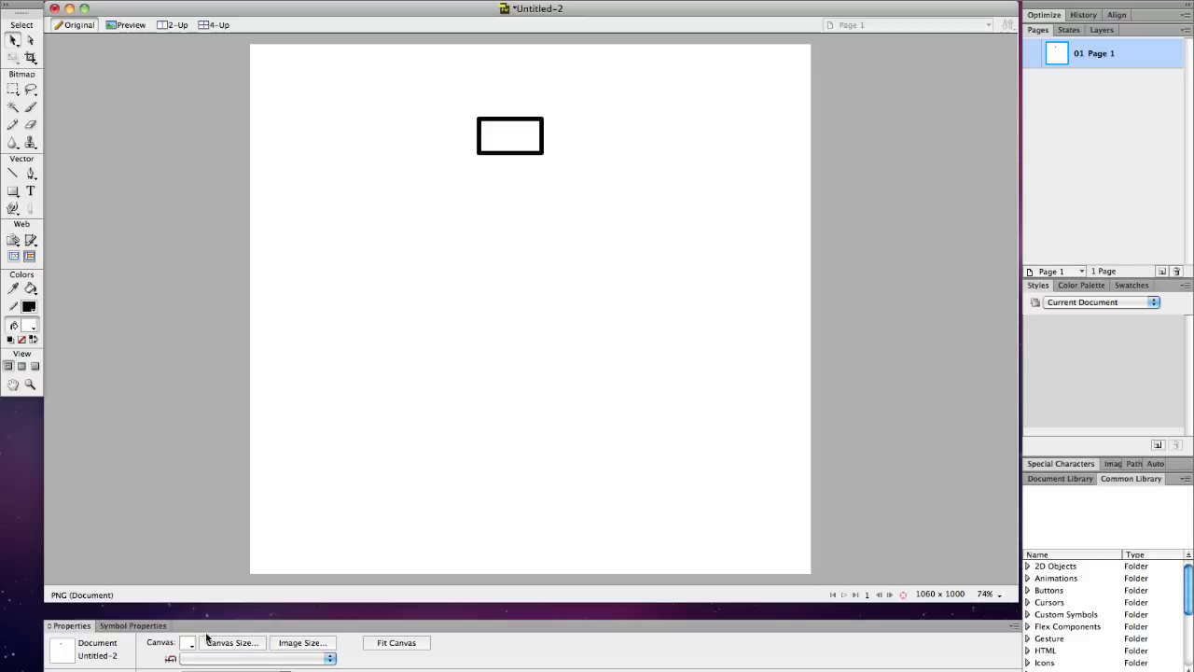
click(516, 154)
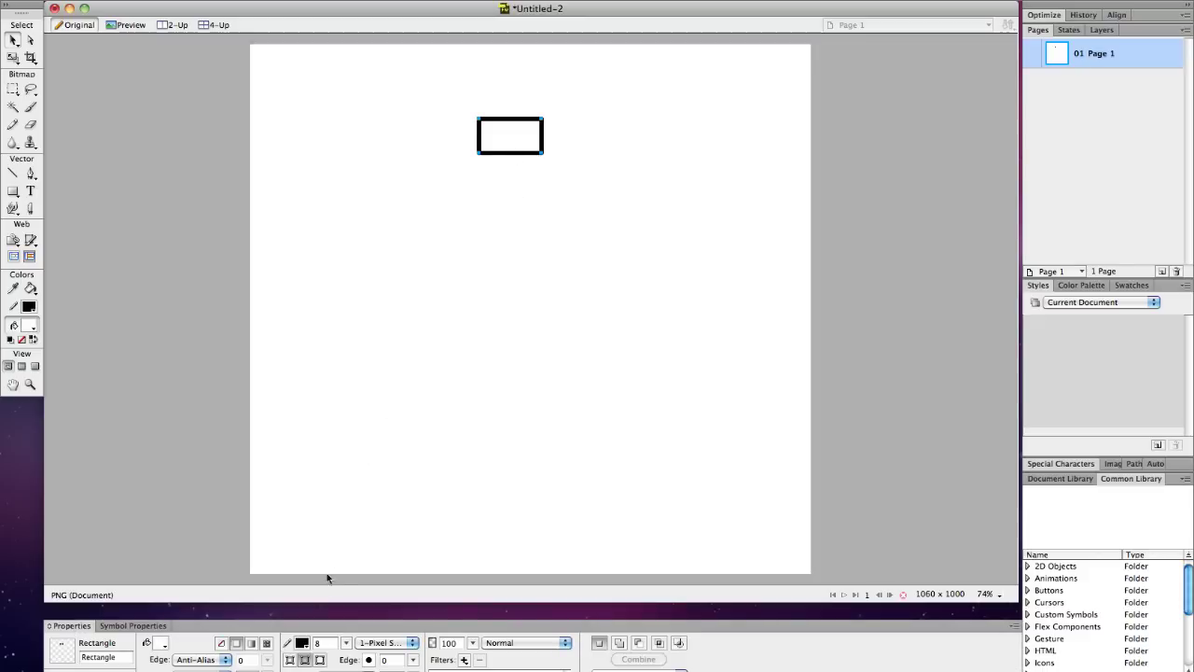
click(322, 643)
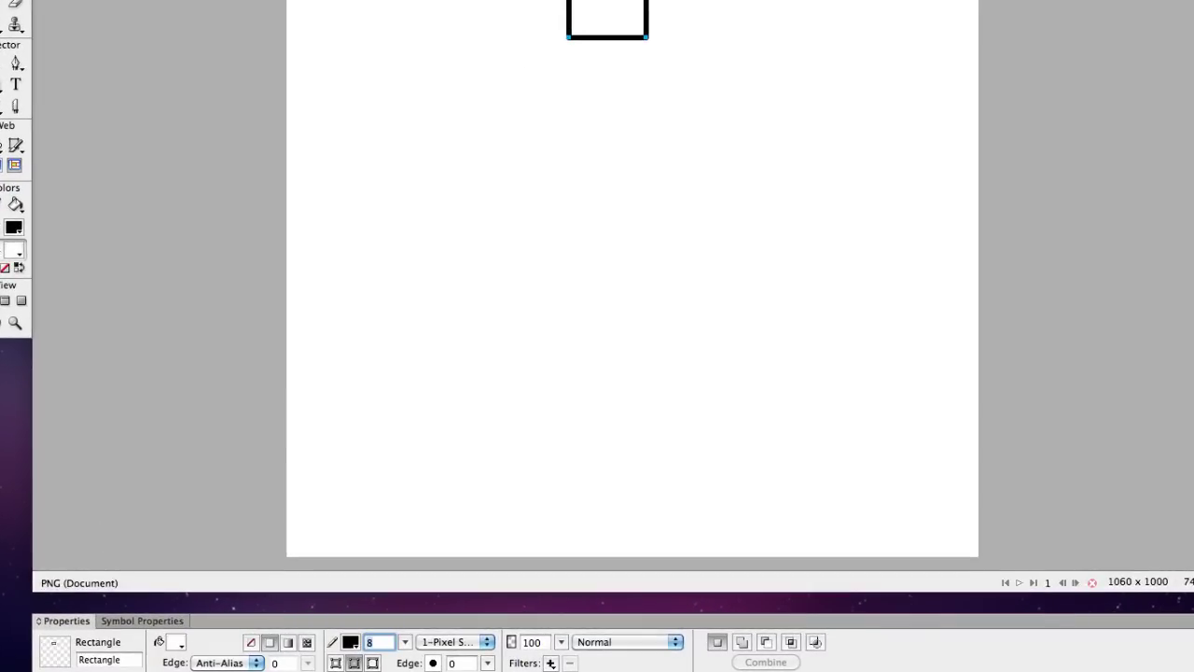
text(3)
click(375, 665)
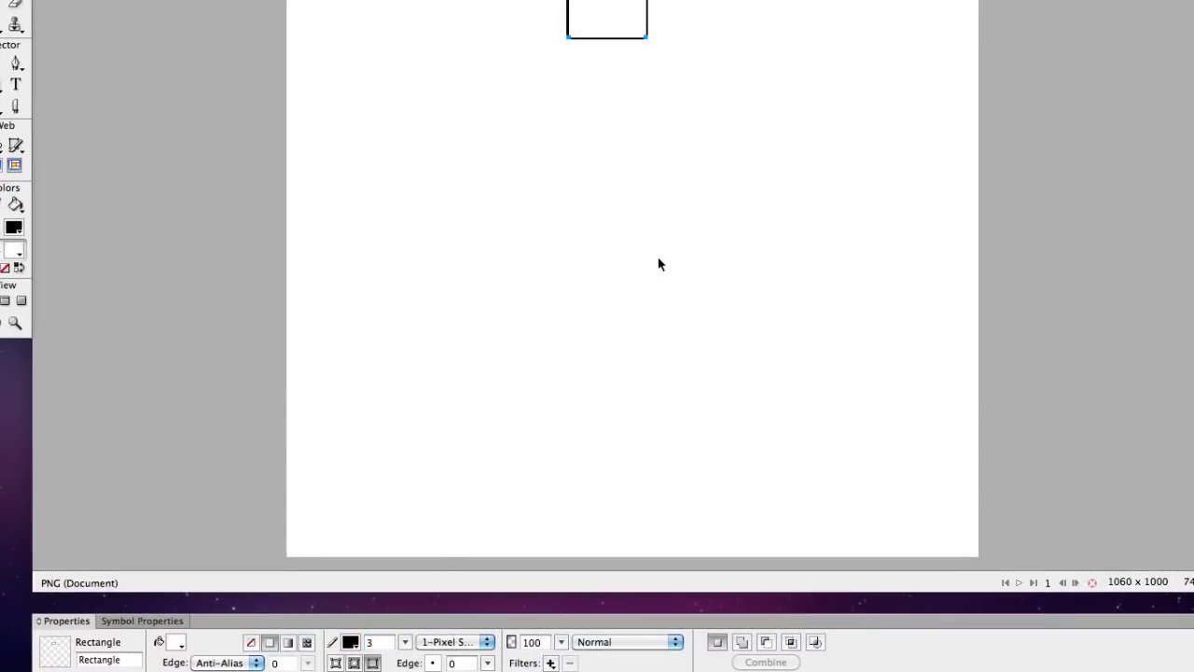
click(673, 152)
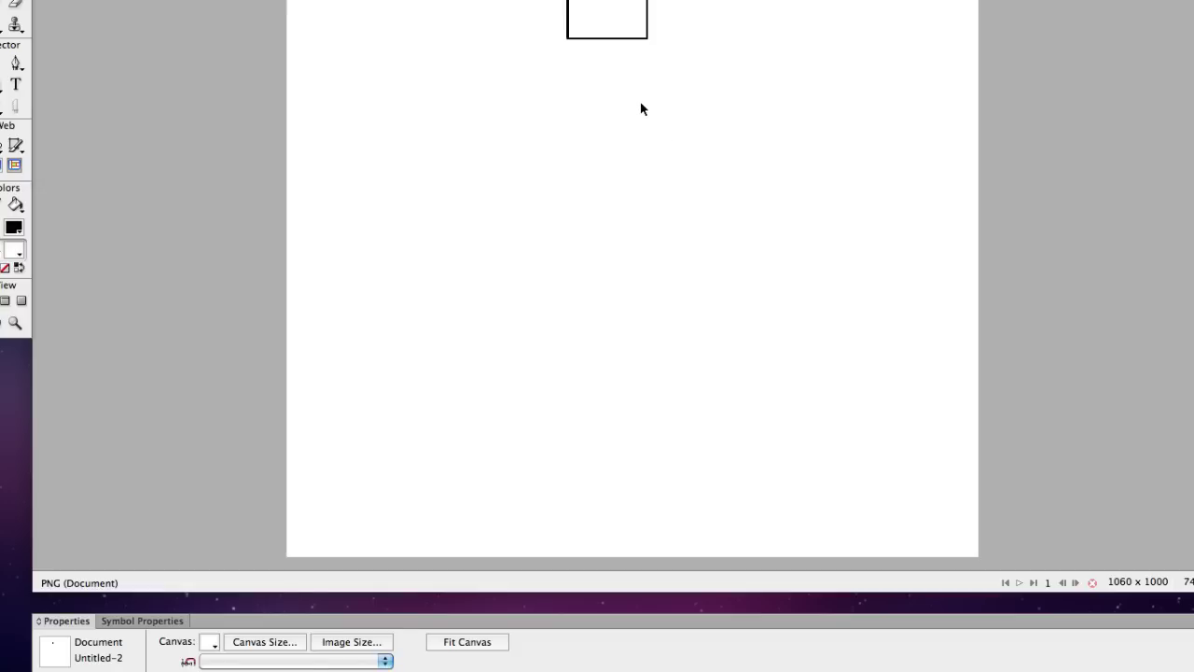
drag(679, 59, 514, 2)
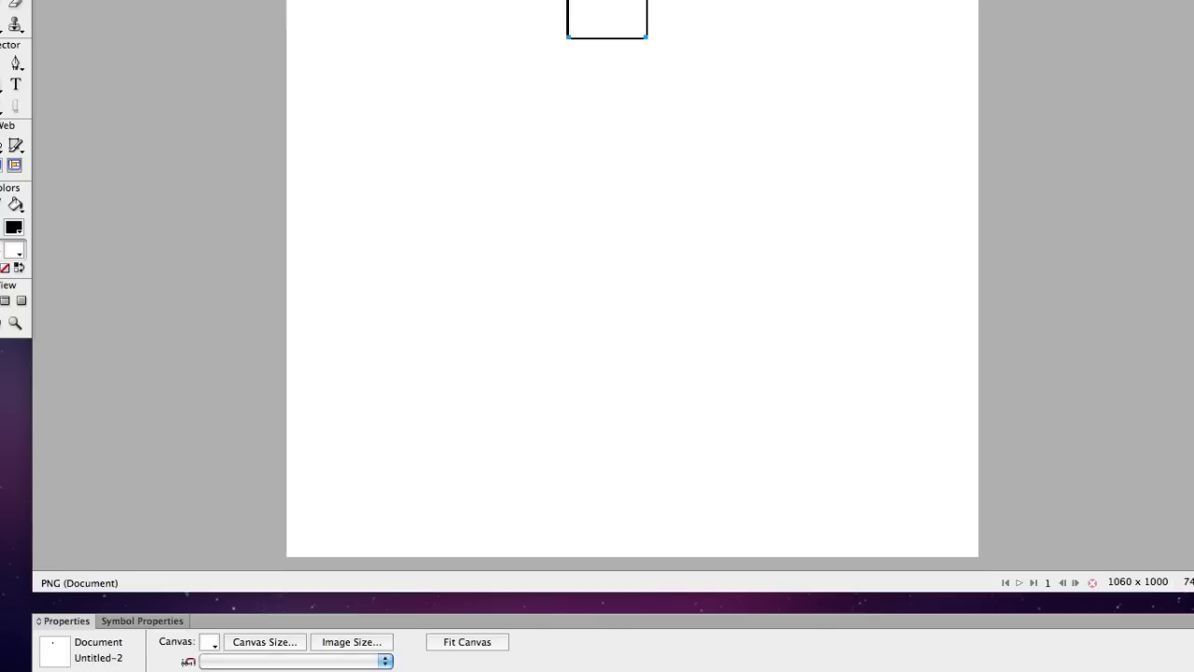
Convert the rectangle to a graphic symbol named 'page', saved to the Common Library as page.graphic.
right_click(623, 15)
mouse_move(666, 164)
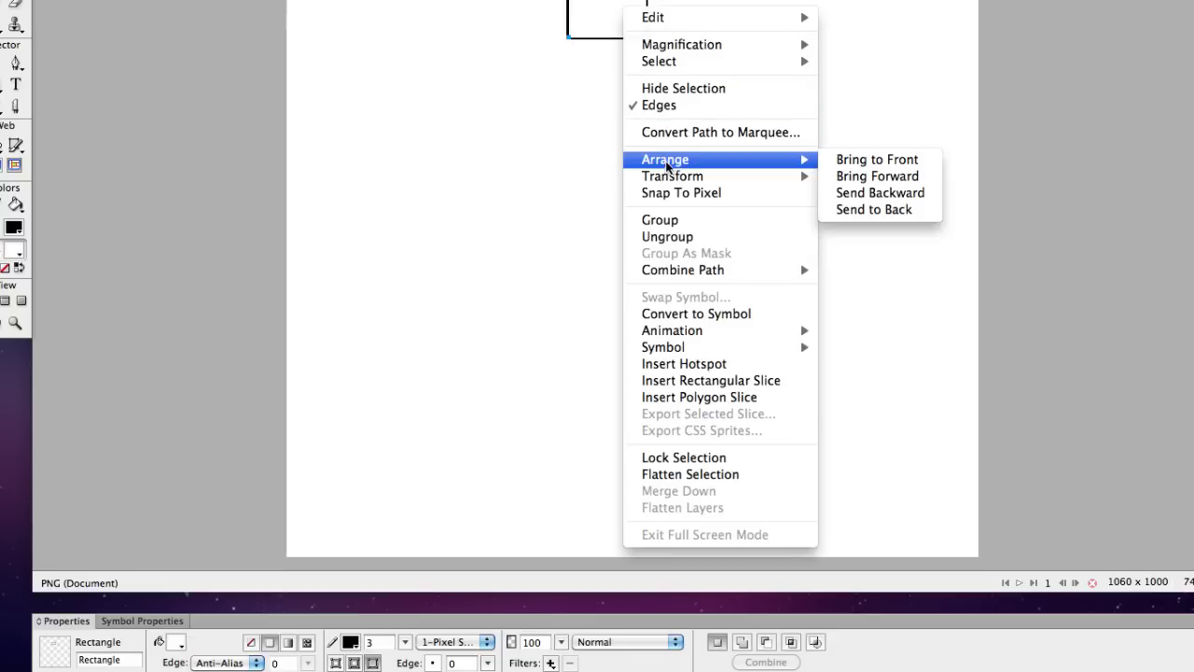
click(703, 313)
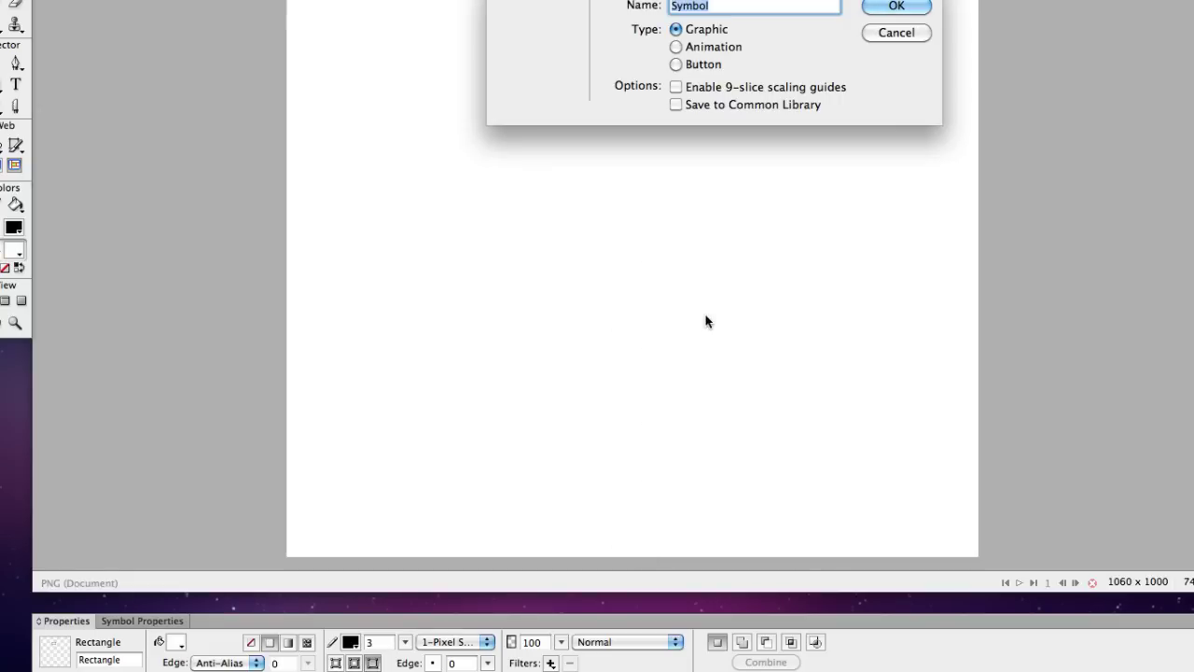
text(page)
click(676, 105)
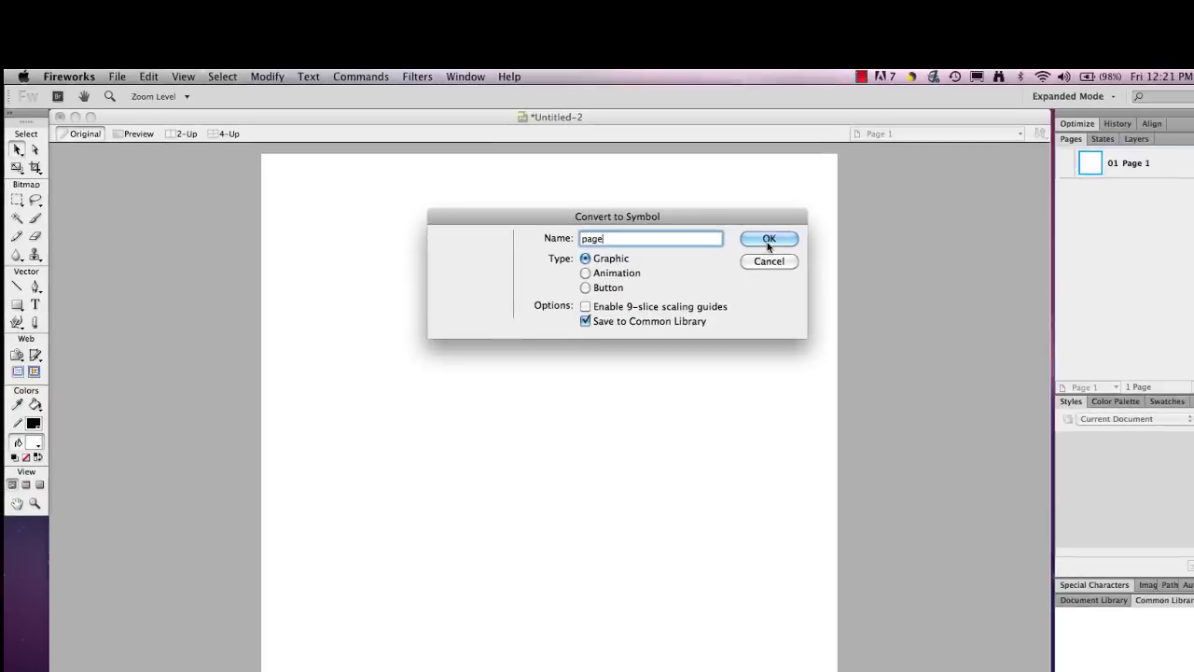
click(899, 6)
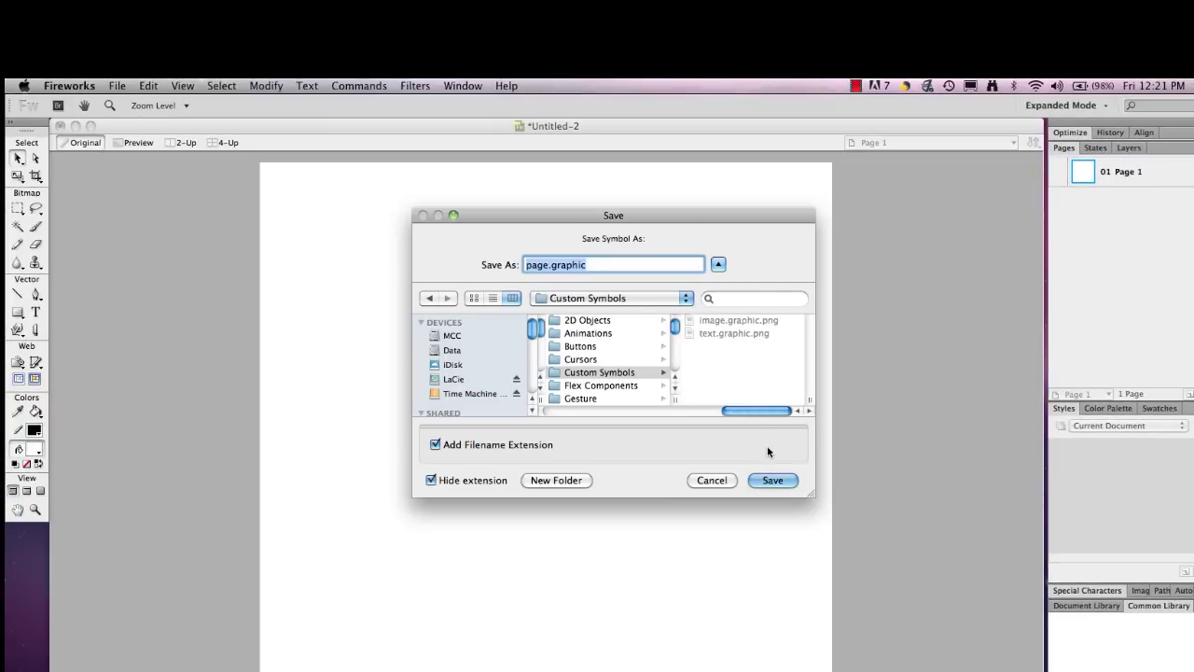
click(771, 480)
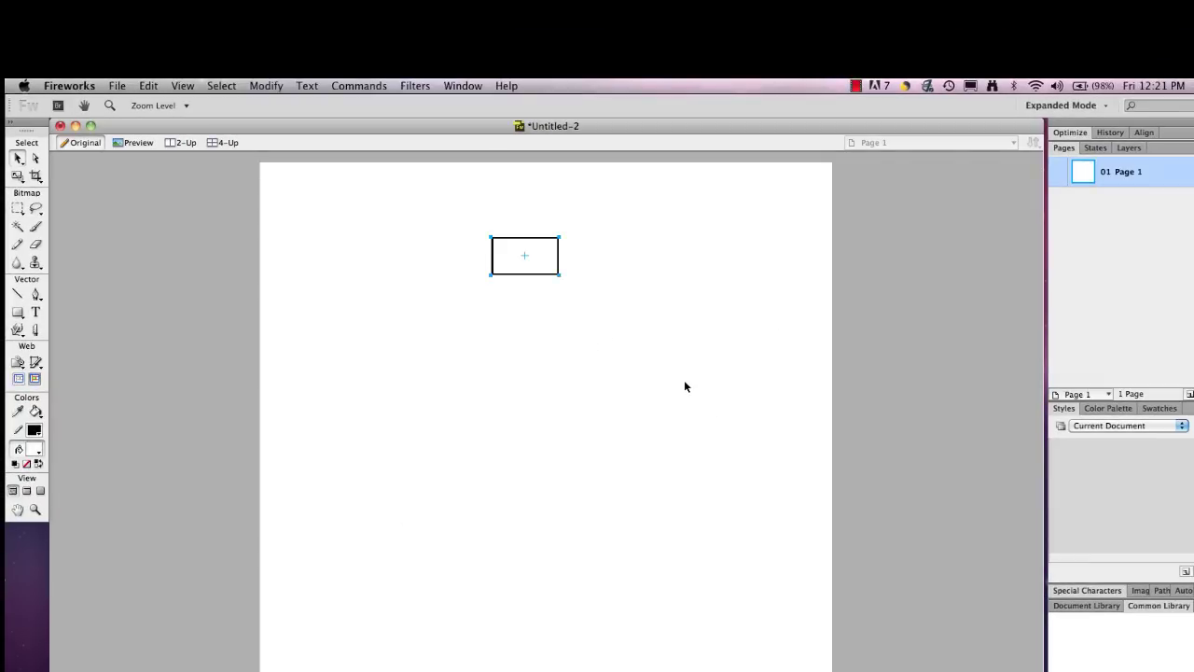
Duplicate the page box below, offset the copy slightly and send it backward as a stack.
mouse_move(550, 265)
mouse_down()
mouse_move(552, 354)
mouse_move(557, 279)
mouse_up()
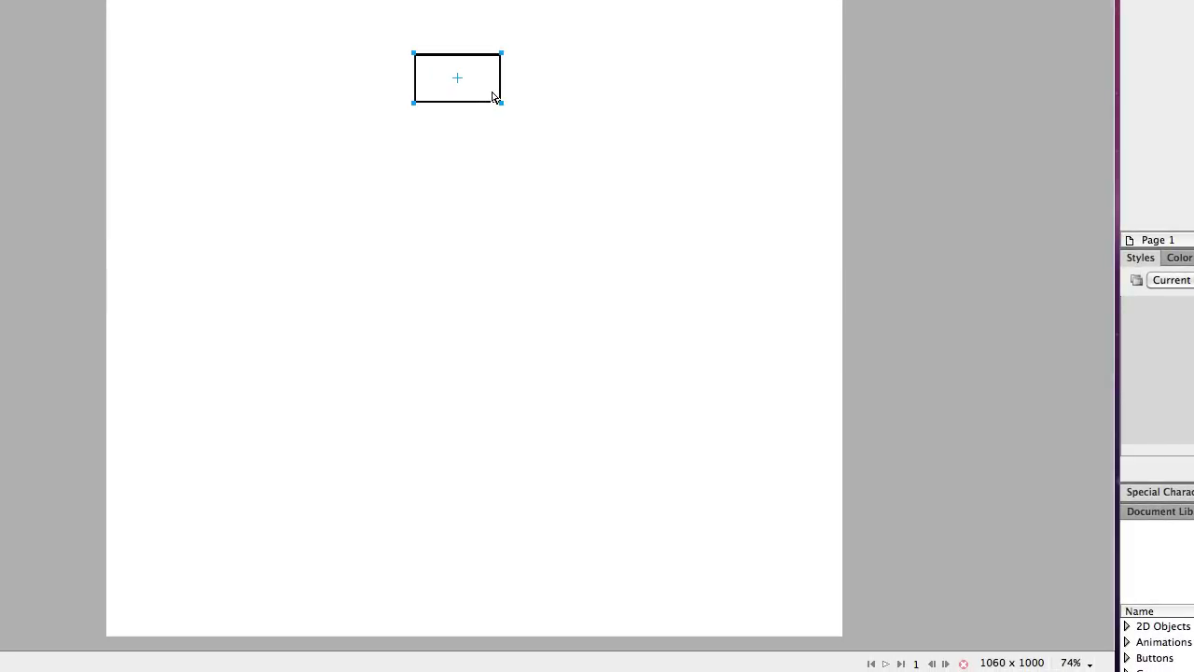
key(Down)
key(Down)
key(Down)
key(Down)
key(Down)
key(Down)
key(Down)
key(Down)
key(Down)
key(Down)
key(Down)
key(Down)
key(Down)
key(Down)
key(Down)
key(Down)
key(Down)
key(Down)
key(Down)
key(Down)
key(Down)
key(Down)
key(Down)
key(Down)
key(Down)
key(Down)
key(Down)
key(Down)
key(Down)
key(Down)
key(Down)
key(Down)
key(Down)
key(Down)
key(Down)
key(Down)
key(Down)
key(Down)
key(Down)
key(Down)
key(Down)
key(Down)
key(Right)
key(Right)
key(Right)
key(Right)
key(Right)
key(Right)
key(Right)
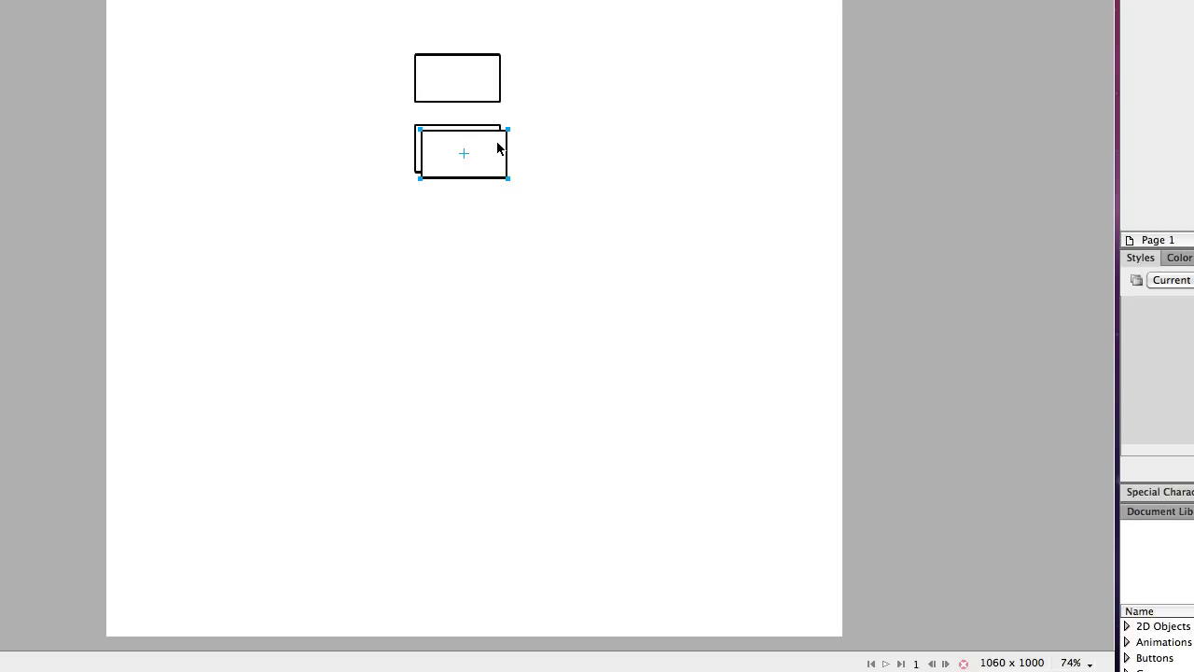
right_click(498, 147)
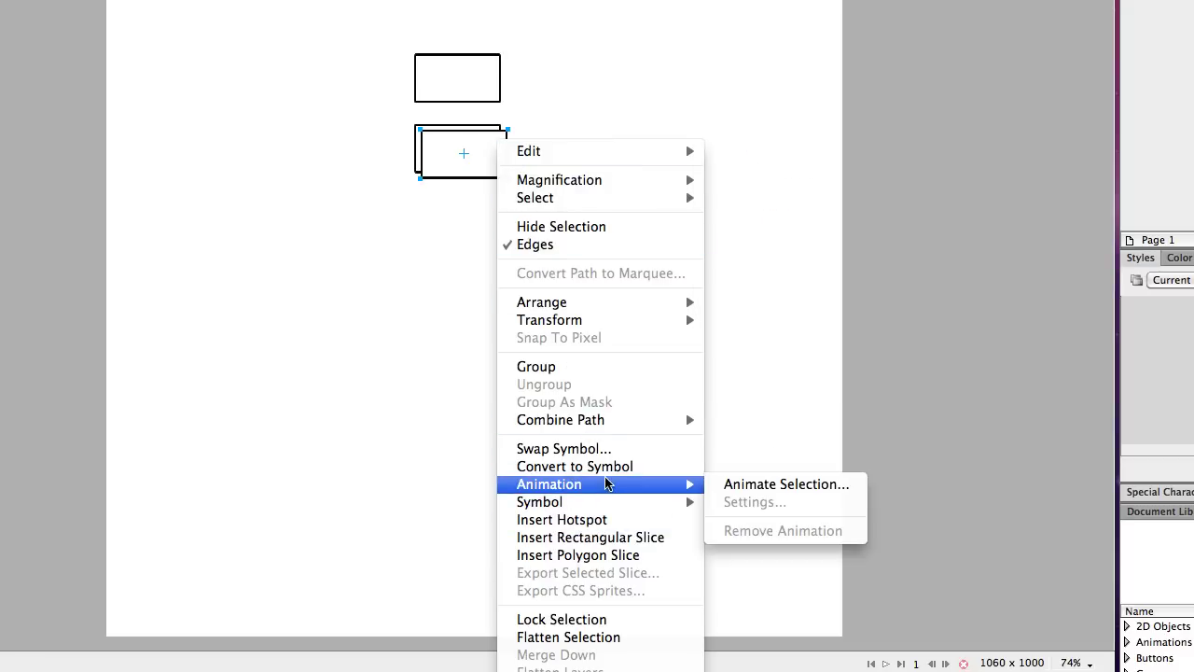
mouse_move(606, 502)
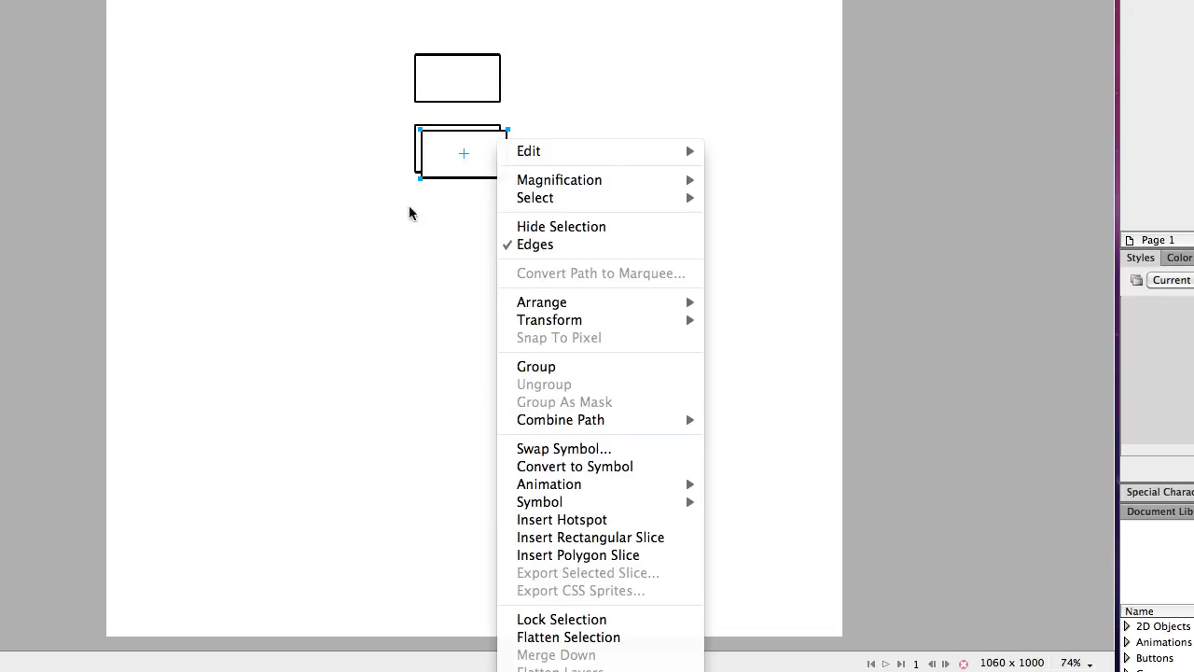
mouse_move(586, 308)
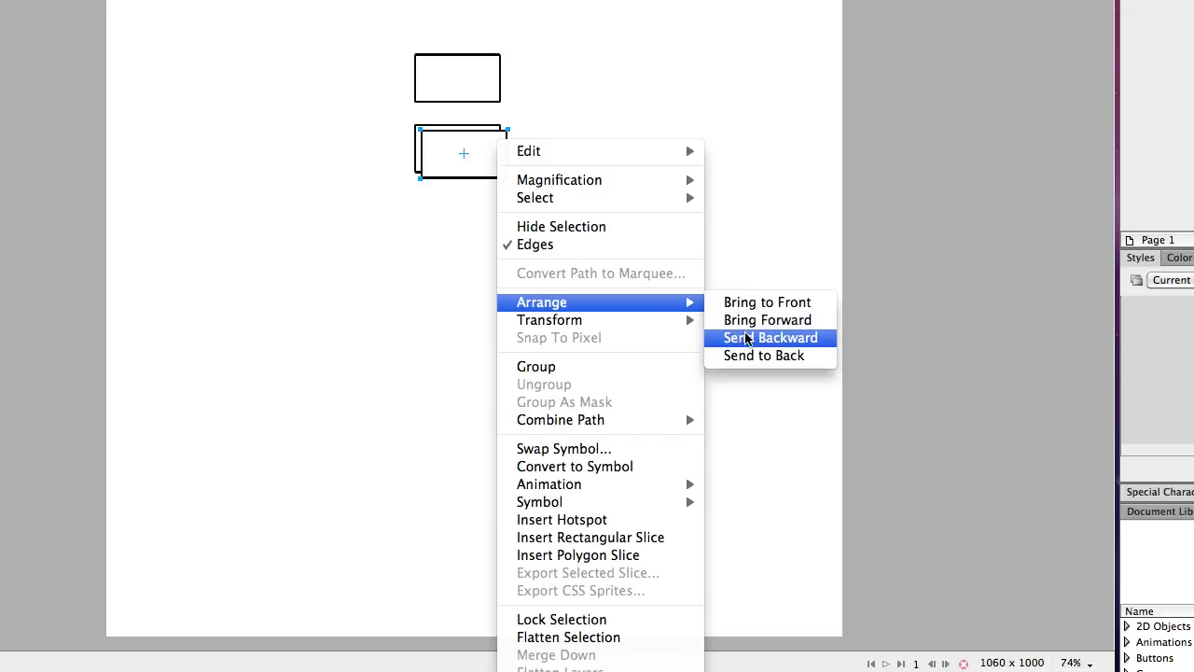
click(745, 338)
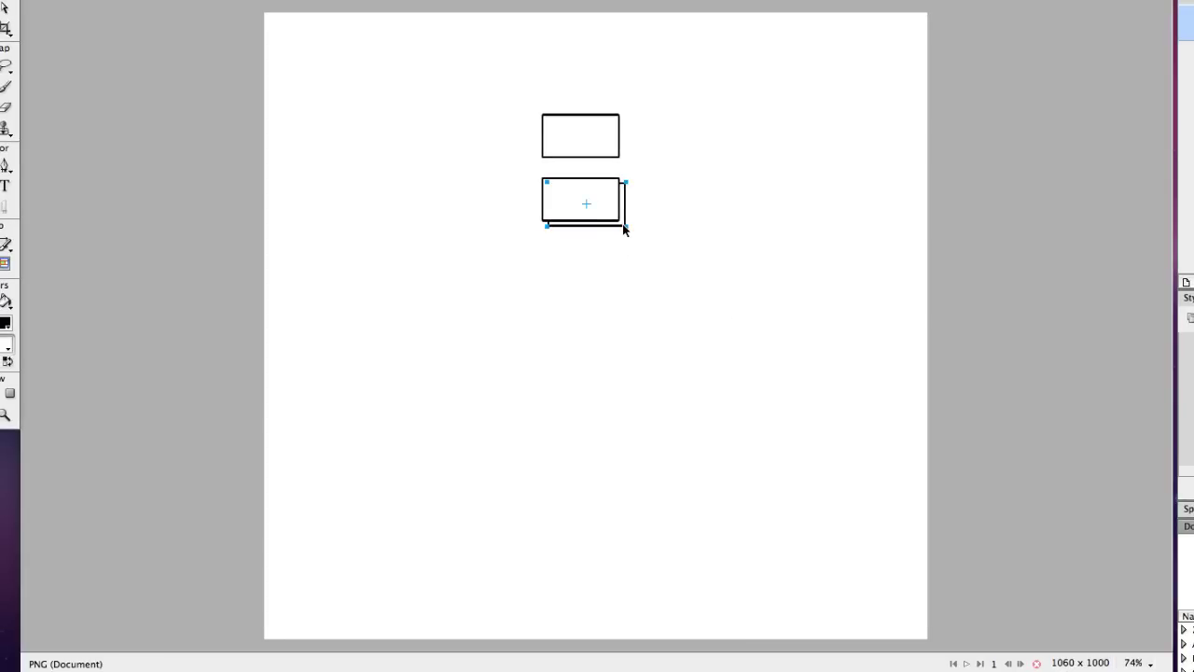
drag(624, 227, 517, 174)
Turn the stacked pair into a graphic symbol 'multiple pages', saved to the Common Library.
right_click(518, 174)
click(445, 178)
drag(640, 233, 535, 173)
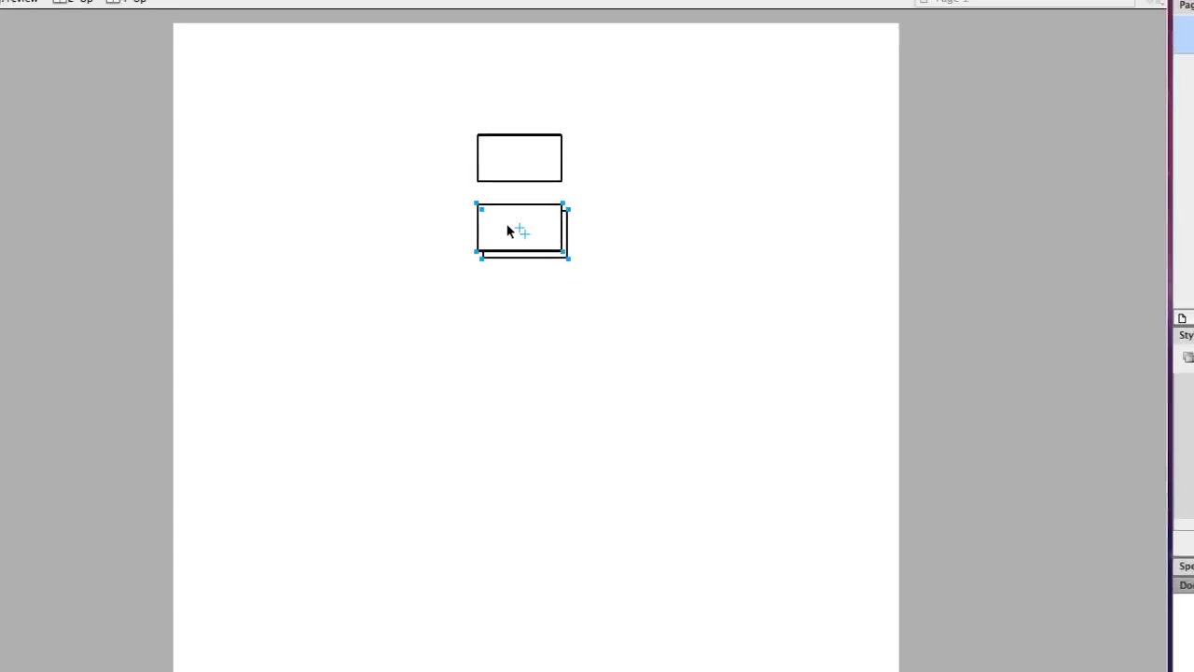
right_click(498, 236)
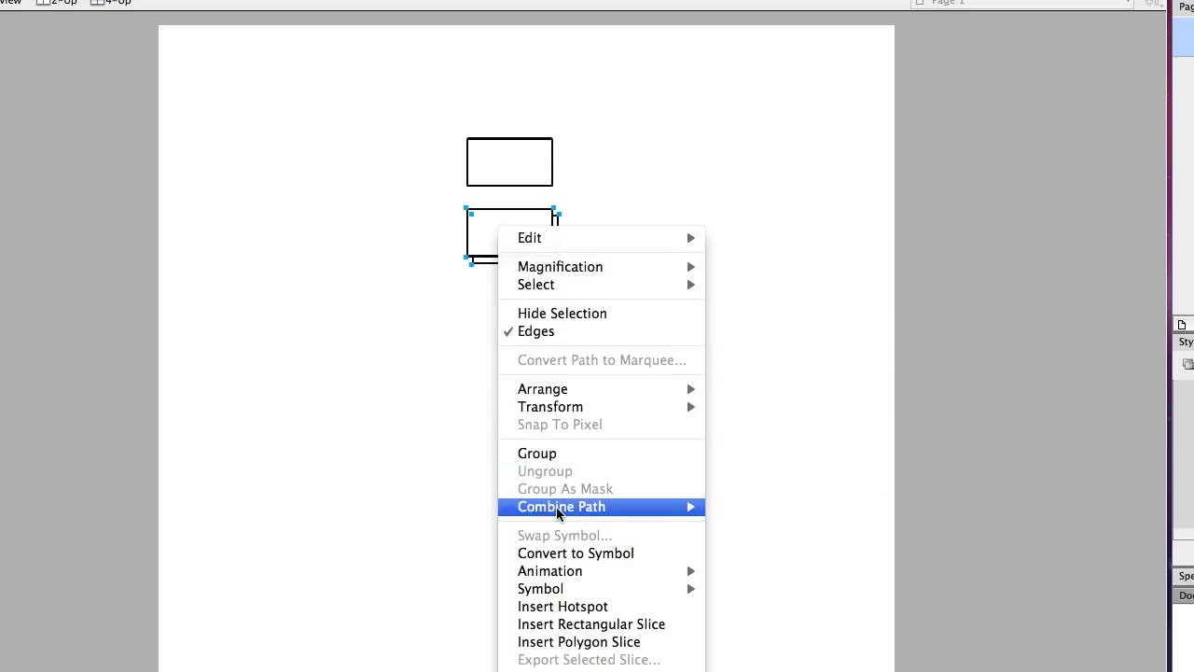
click(570, 554)
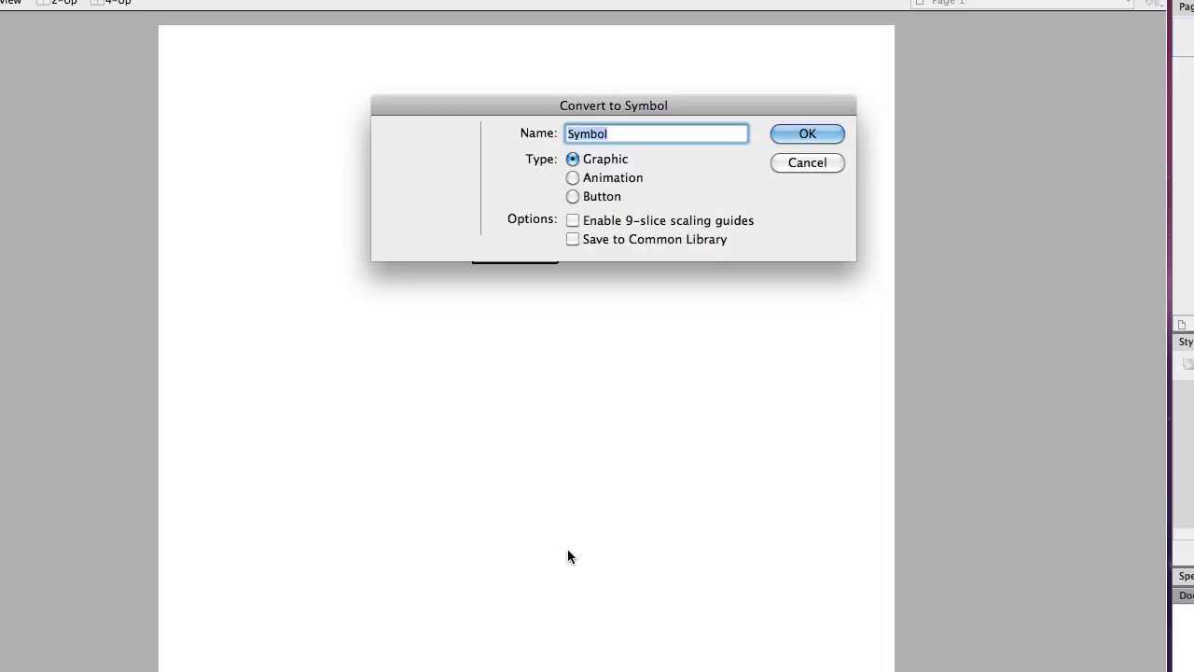
text(multiple pages)
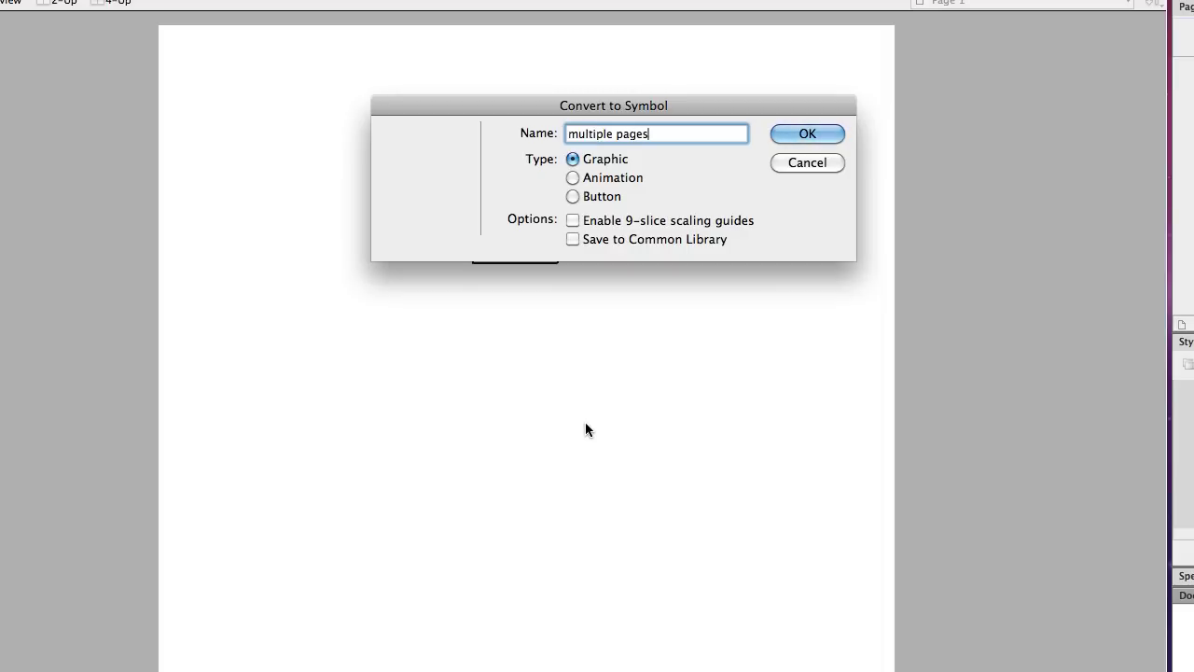
click(572, 239)
click(800, 137)
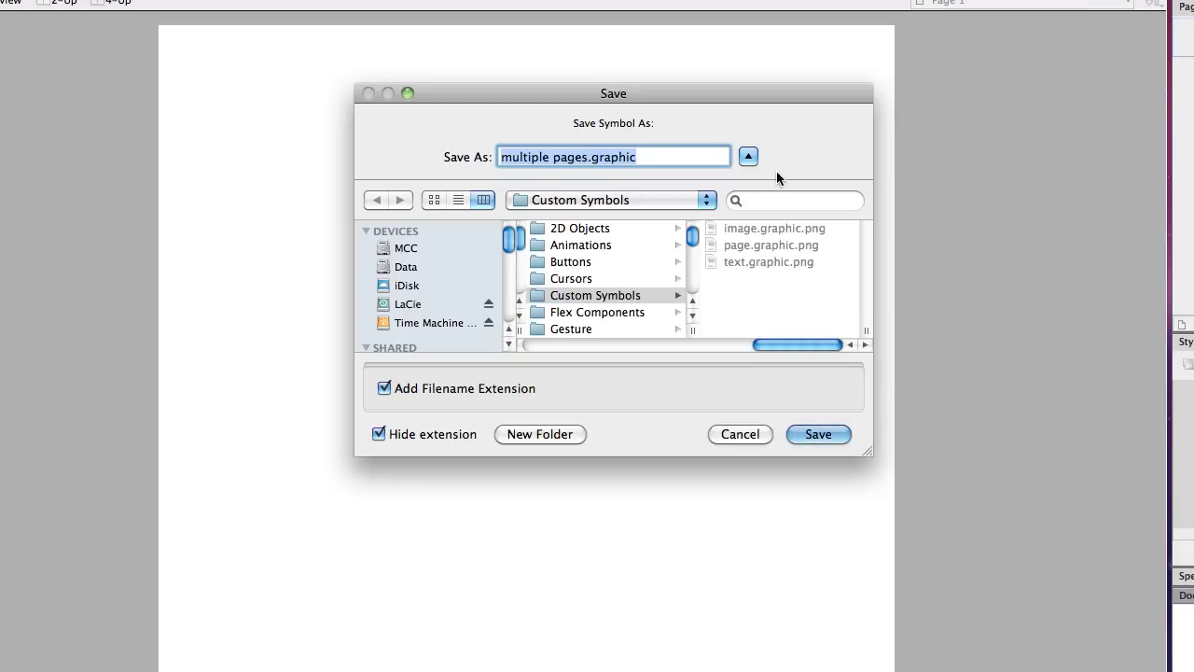
click(825, 433)
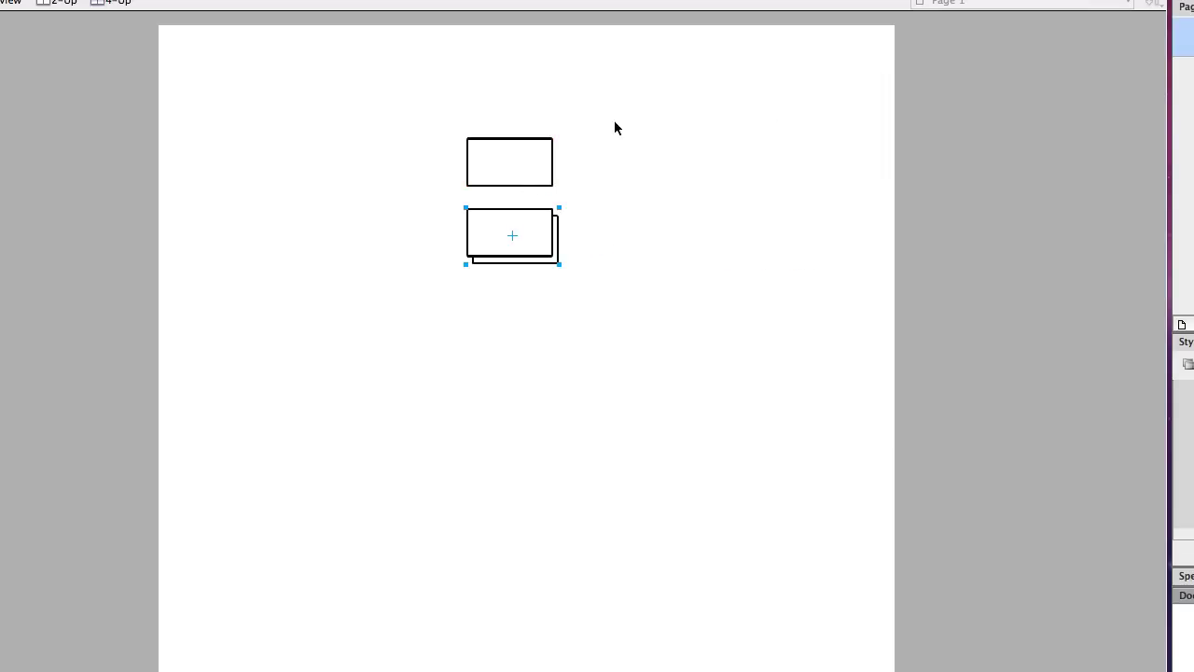
Reposition the top box and move the multiple pages stack up and to the left.
drag(529, 167, 529, 97)
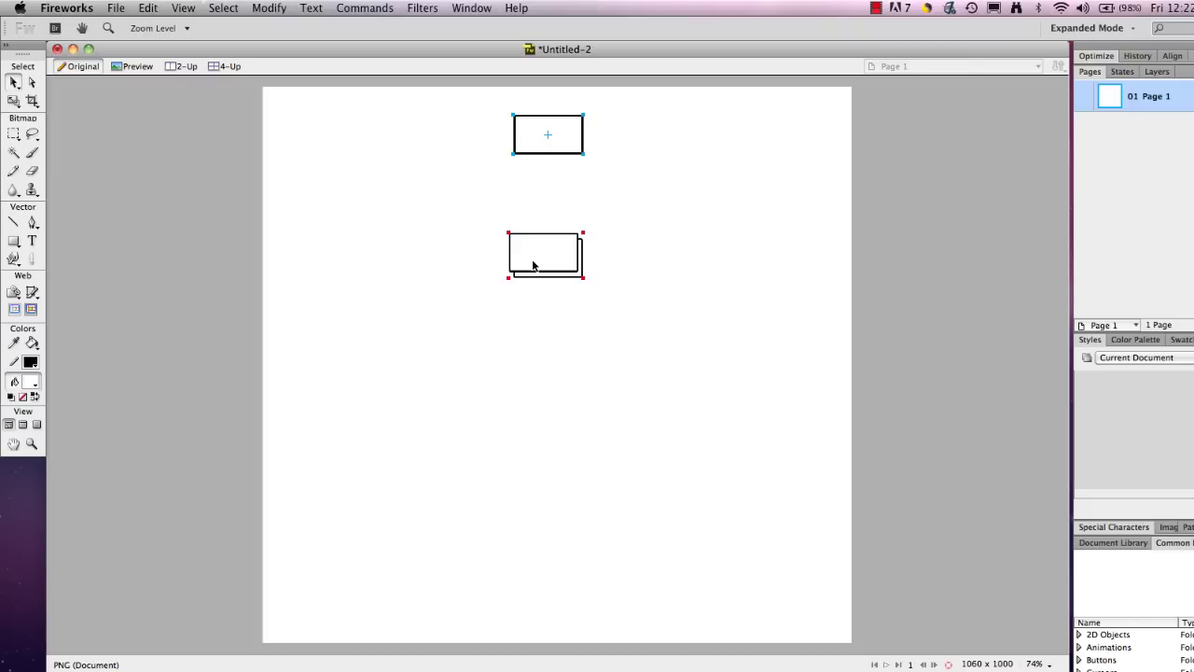
drag(533, 266, 370, 284)
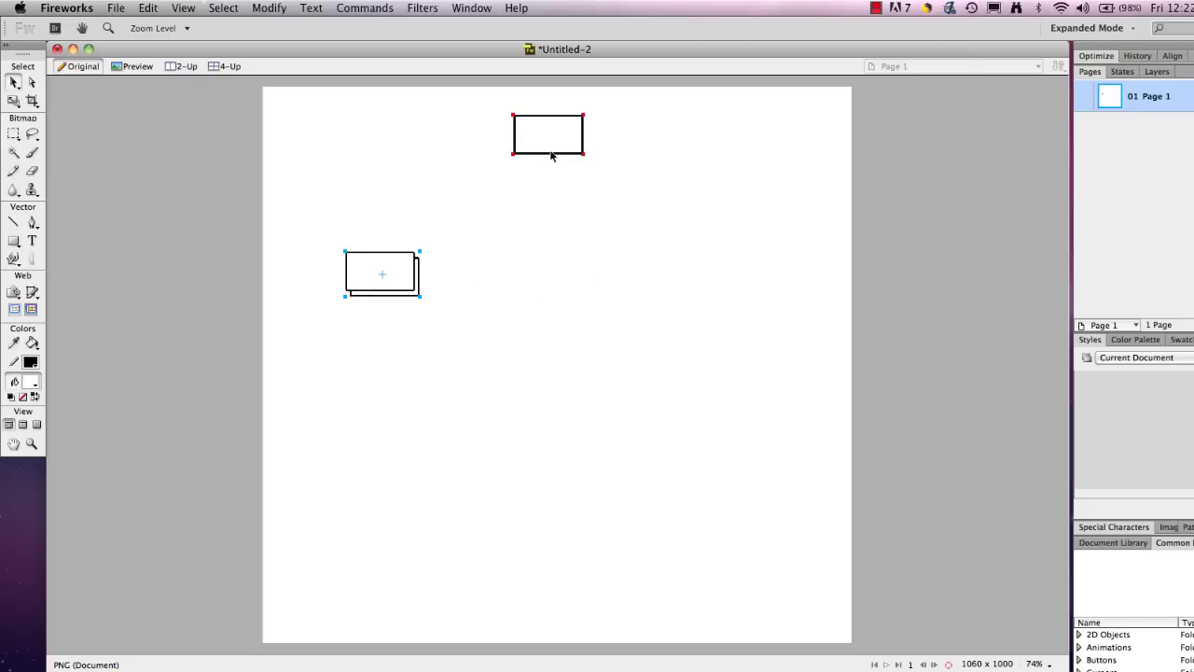
mouse_move(565, 122)
mouse_down()
mouse_move(522, 240)
mouse_move(574, 132)
mouse_up()
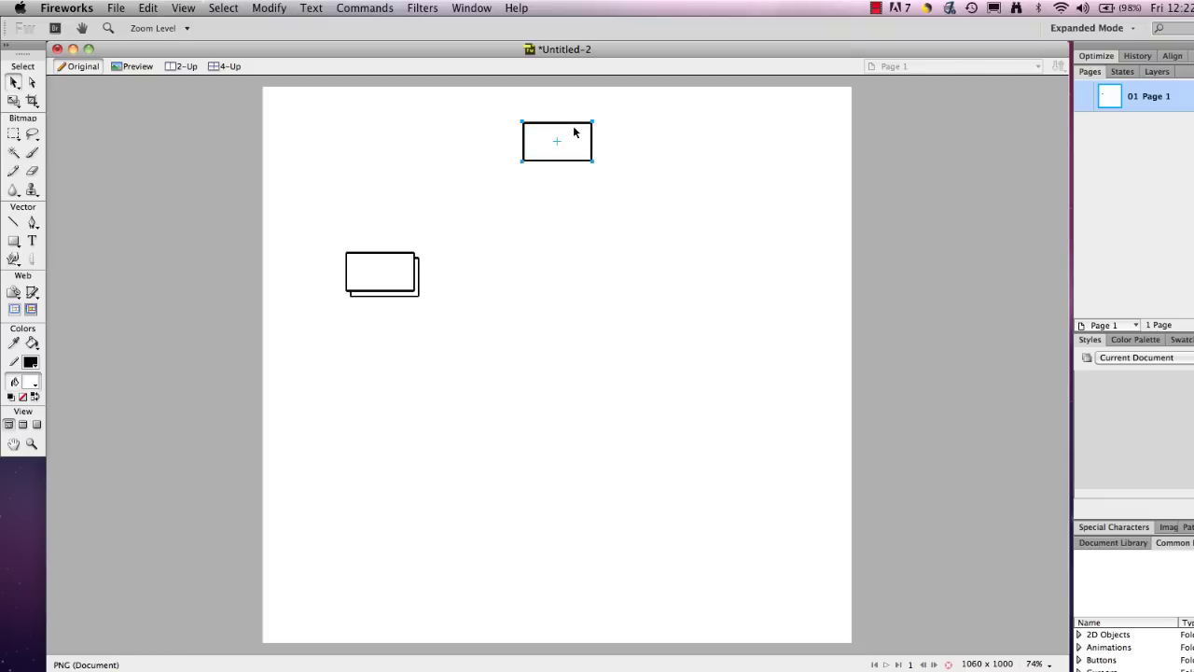
Place five copies of the top box in a row beneath it and select all six boxes.
drag(574, 132, 403, 183)
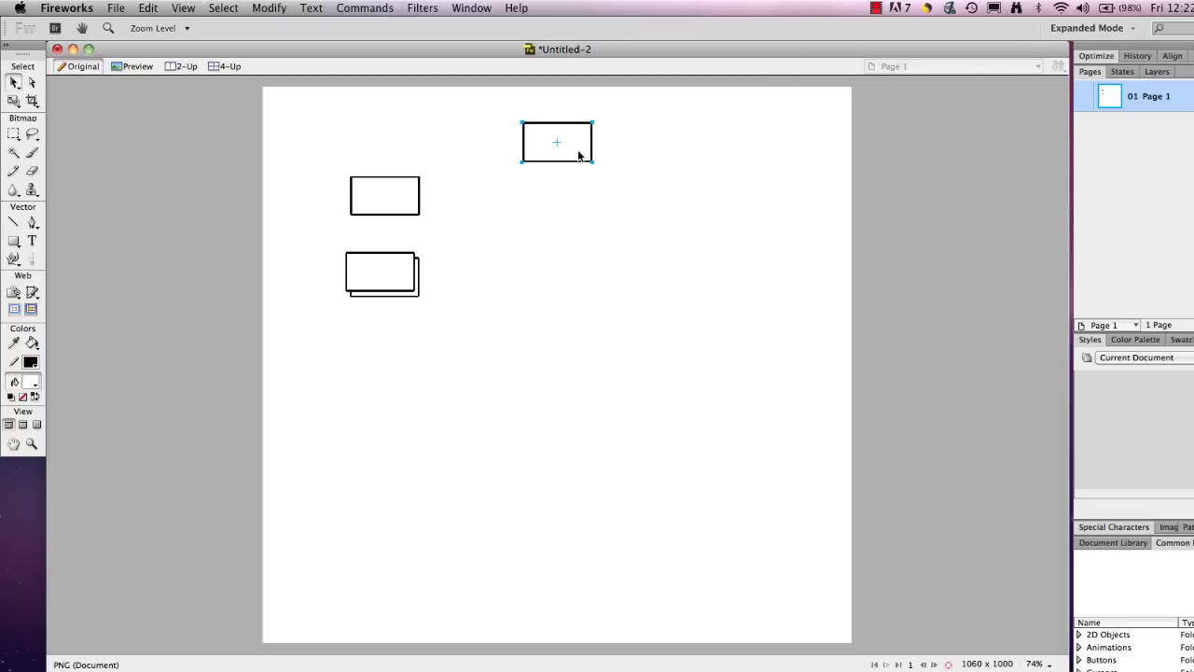
key(Down)
alt+drag(578, 156, 508, 206)
alt+drag(565, 163, 583, 216)
alt+drag(593, 159, 692, 211)
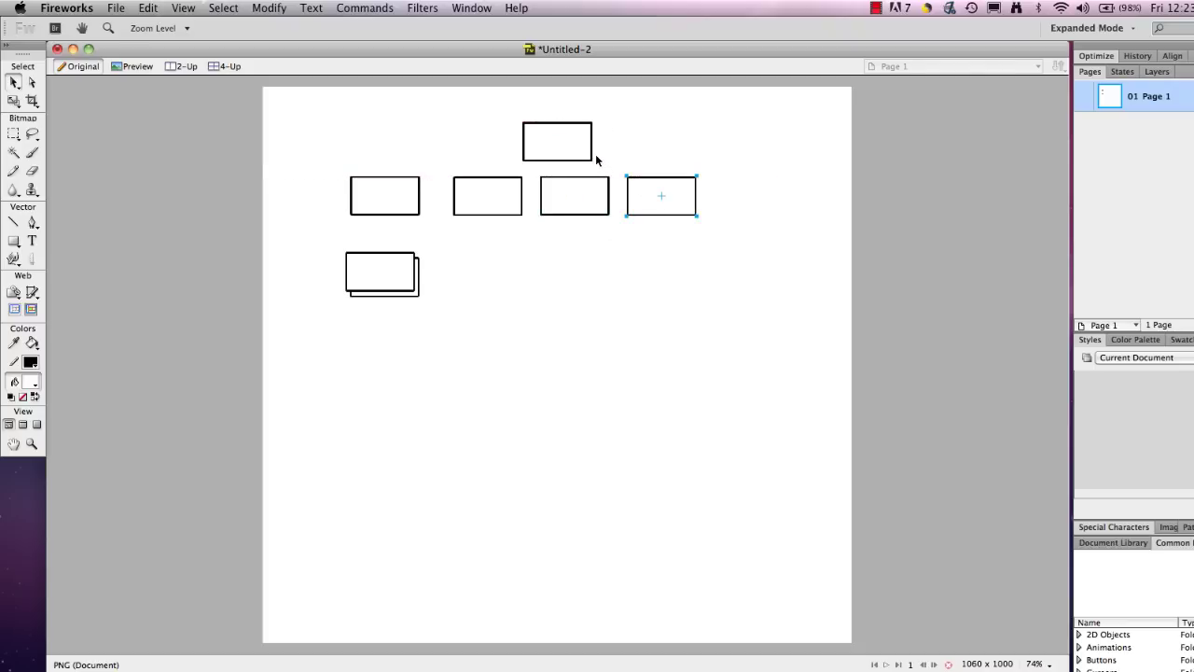
drag(592, 158, 786, 213)
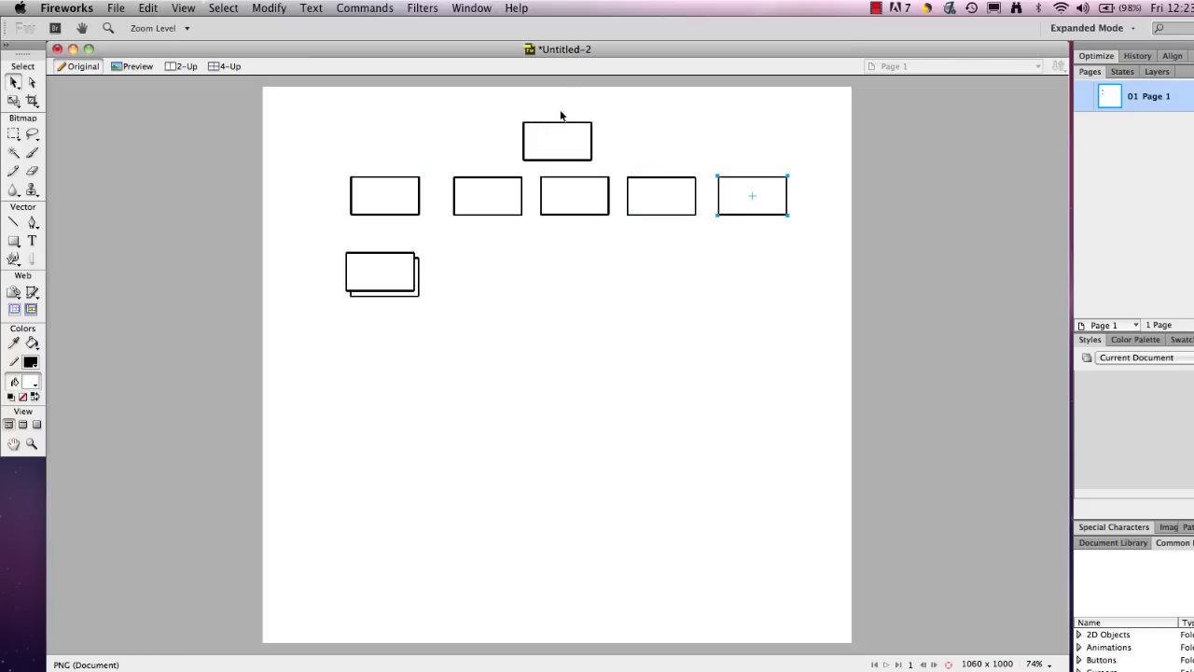
mouse_move(560, 137)
mouse_down()
mouse_move(596, 138)
mouse_move(580, 125)
mouse_up()
drag(797, 223, 340, 97)
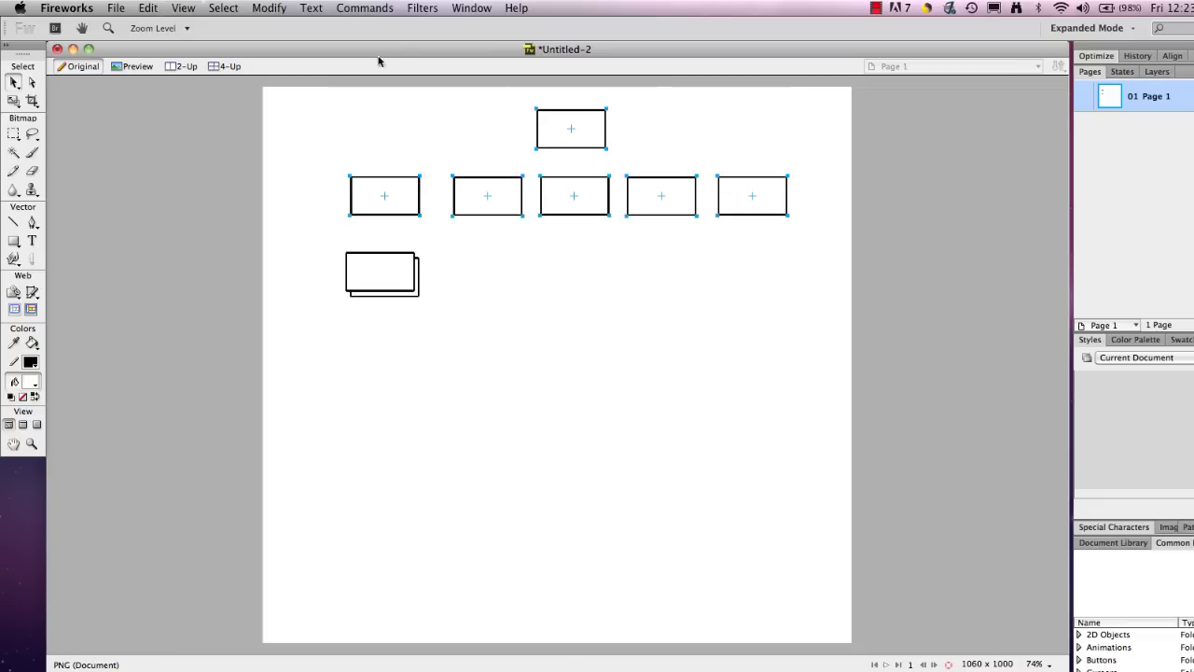
Use the Align panel to level and evenly distribute the six boxes, then move the row up.
click(457, 8)
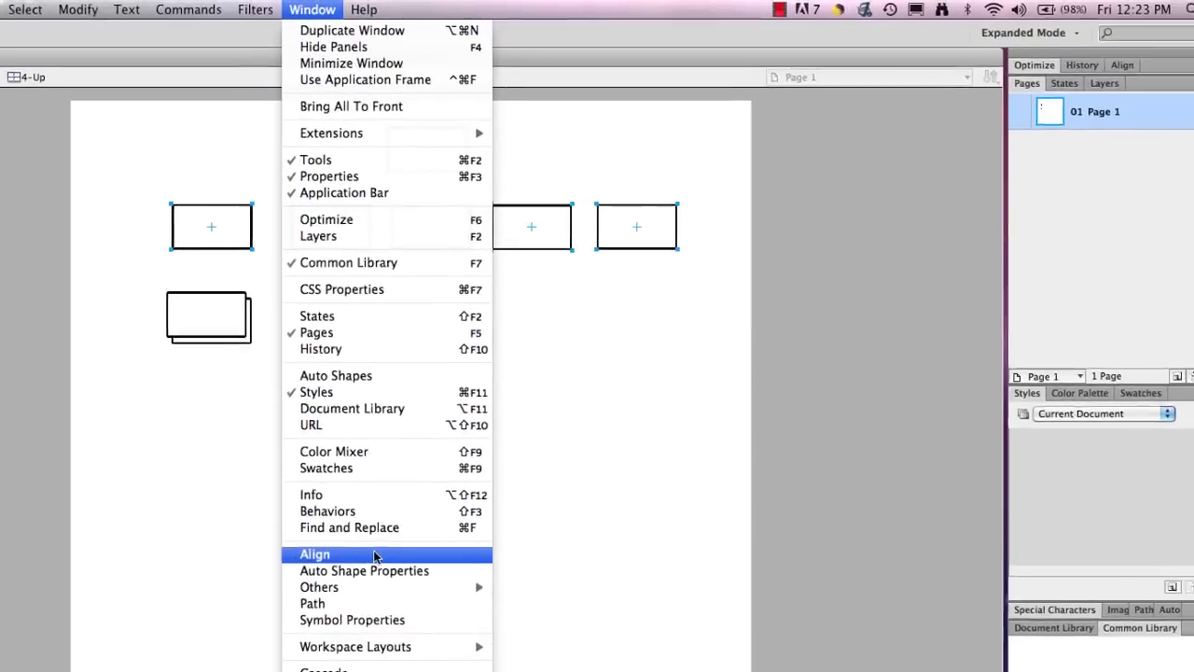
click(527, 480)
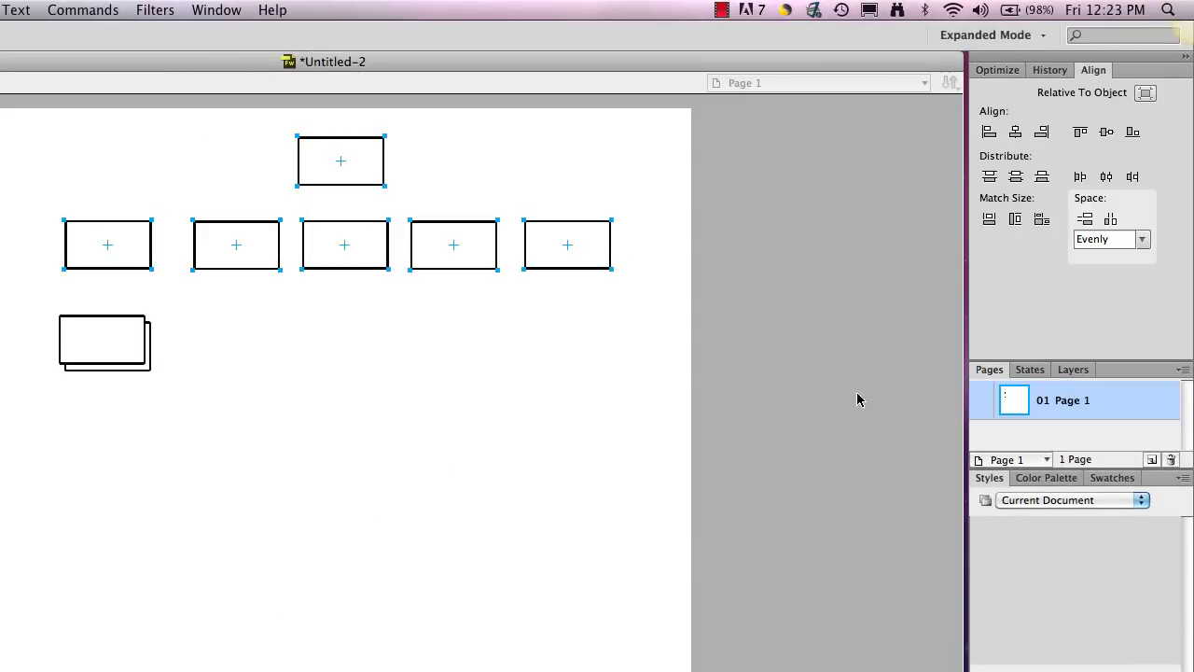
click(1105, 132)
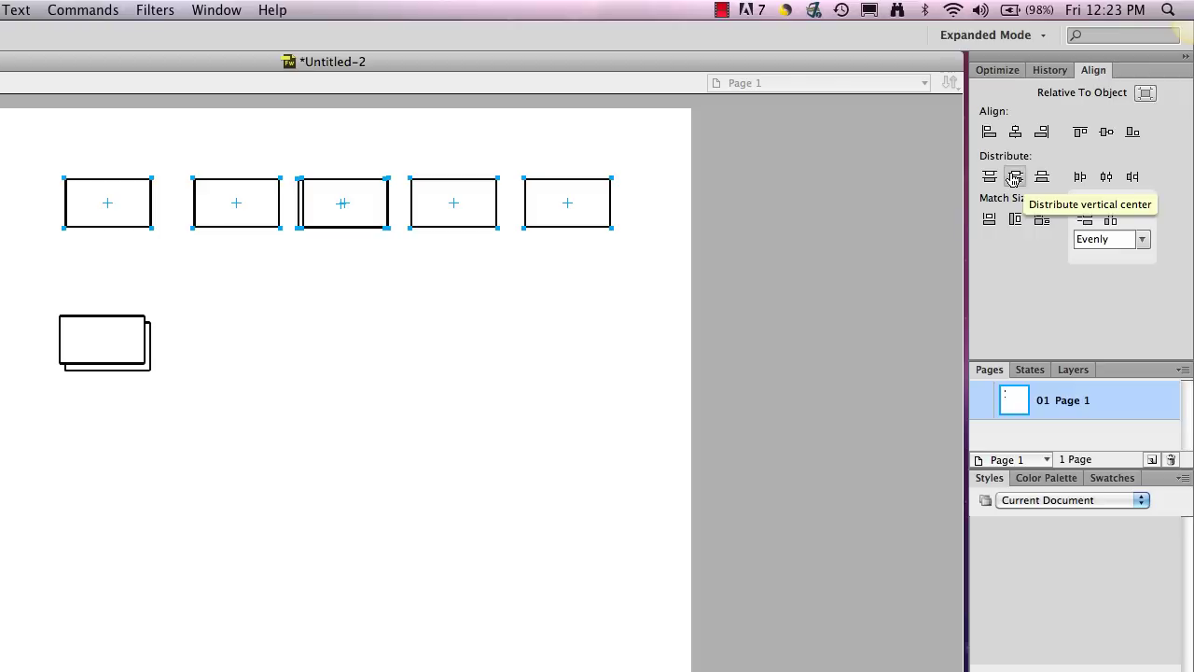
click(1115, 170)
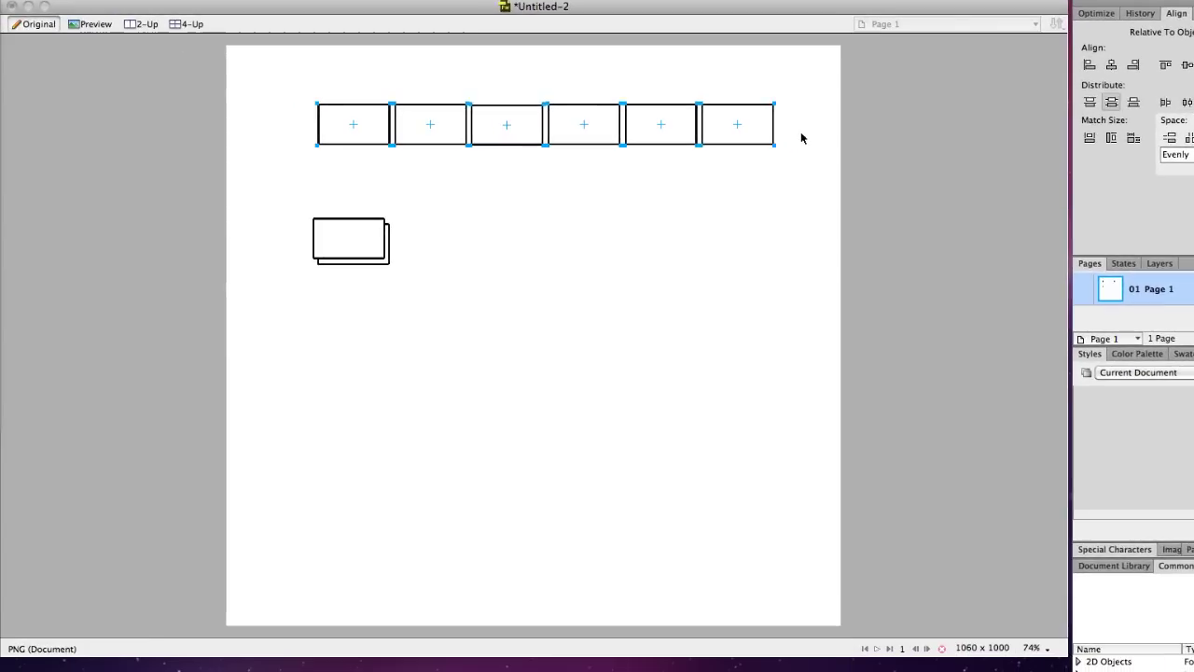
drag(346, 204, 341, 277)
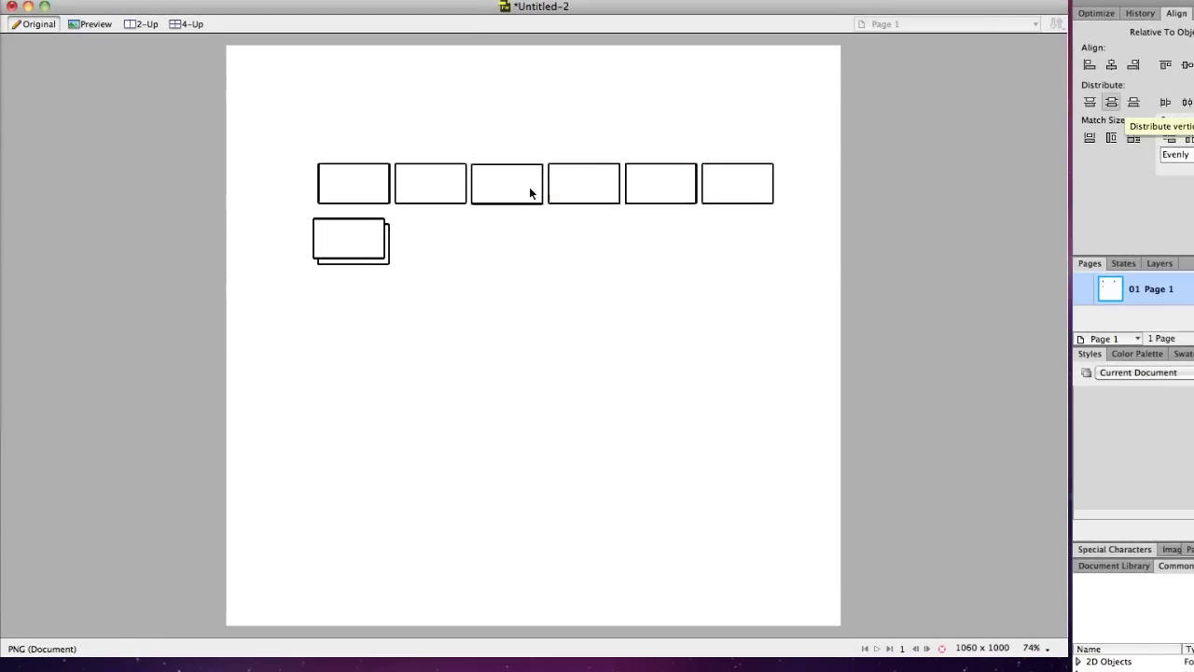
drag(529, 193, 514, 155)
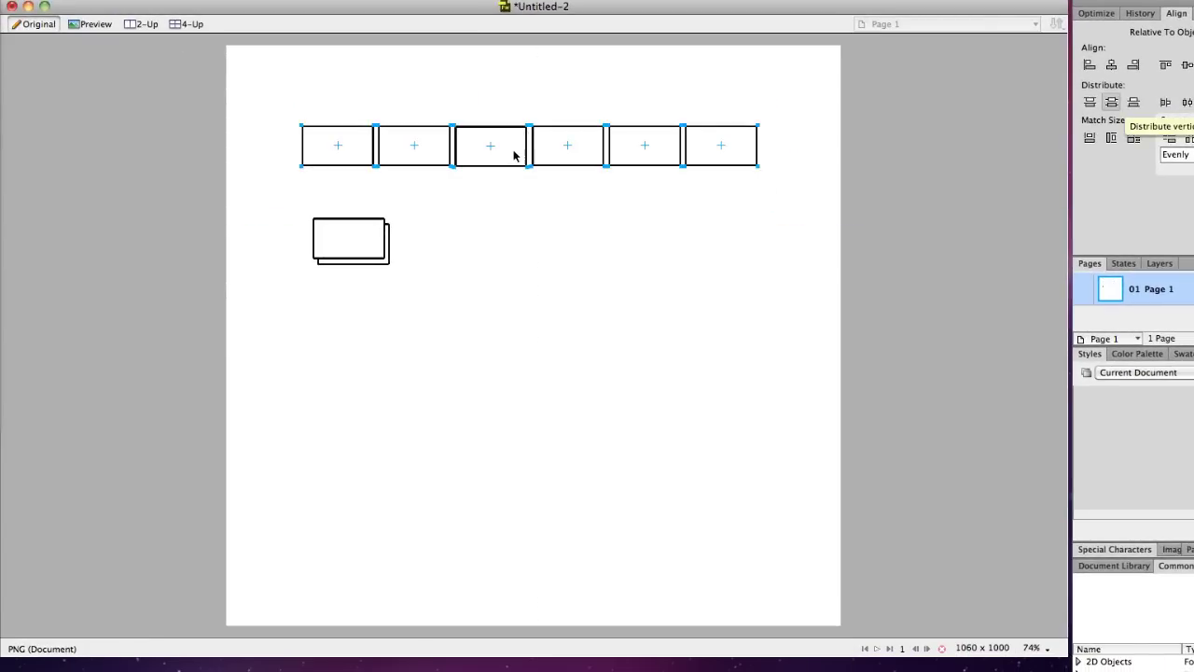
click(514, 187)
Pull the top box out, redistribute the remaining five, and centre the top box above the middle one.
drag(511, 161, 516, 109)
drag(779, 187, 299, 121)
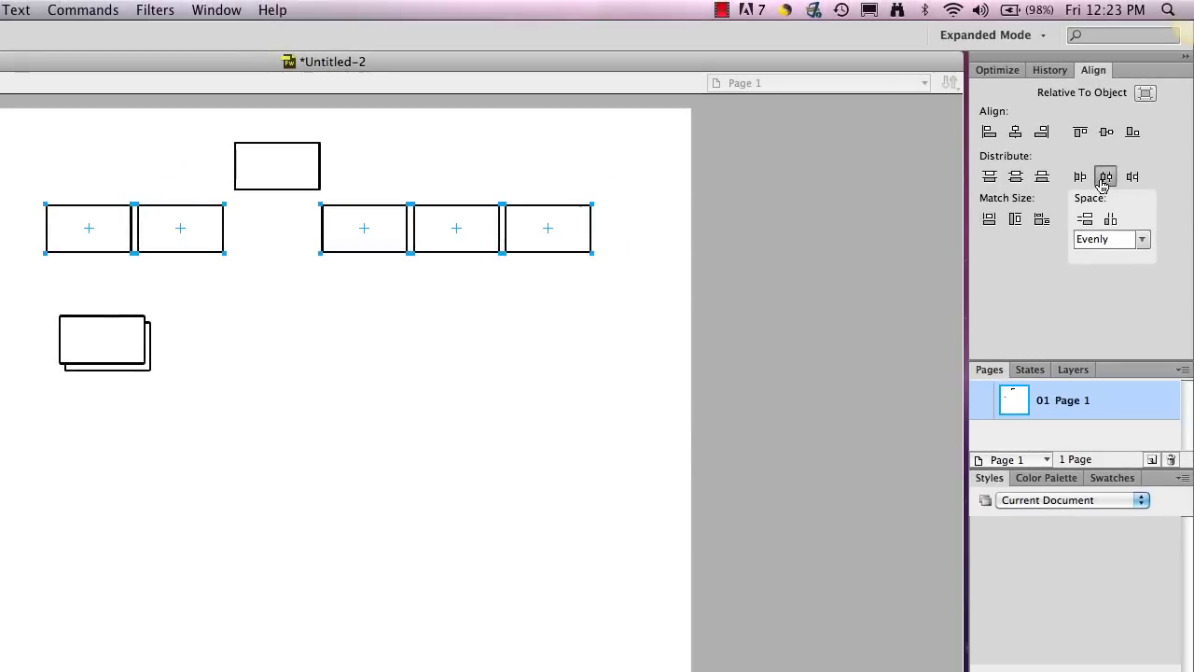
click(1094, 115)
click(432, 399)
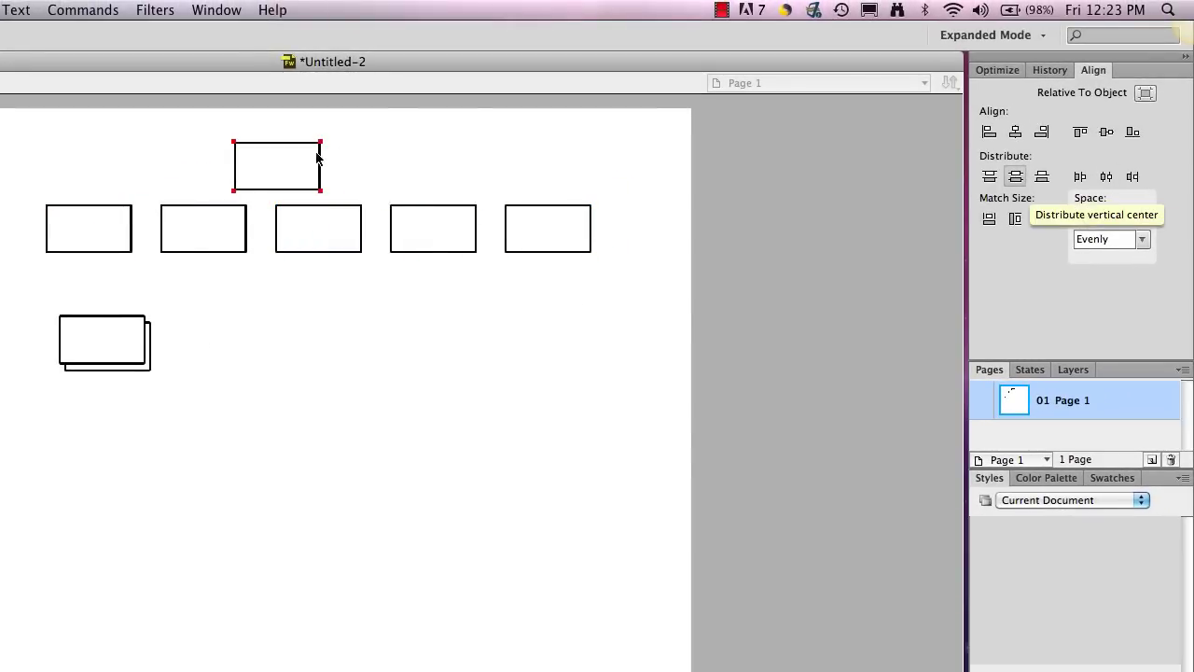
drag(315, 159, 359, 144)
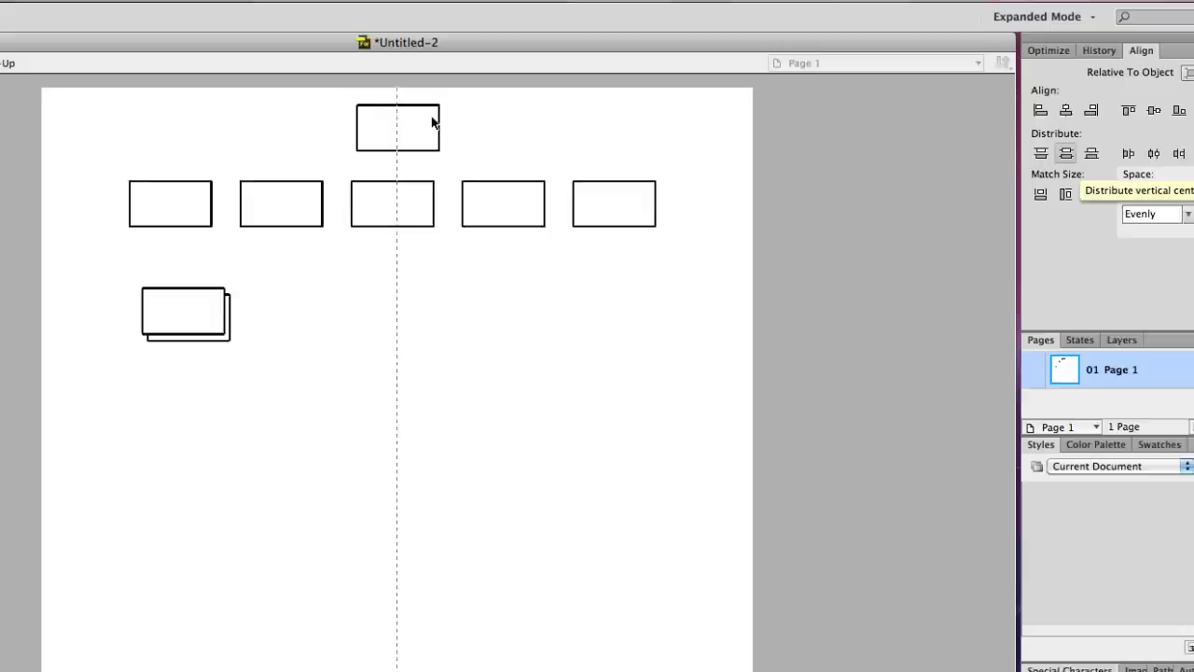
drag(432, 122, 432, 122)
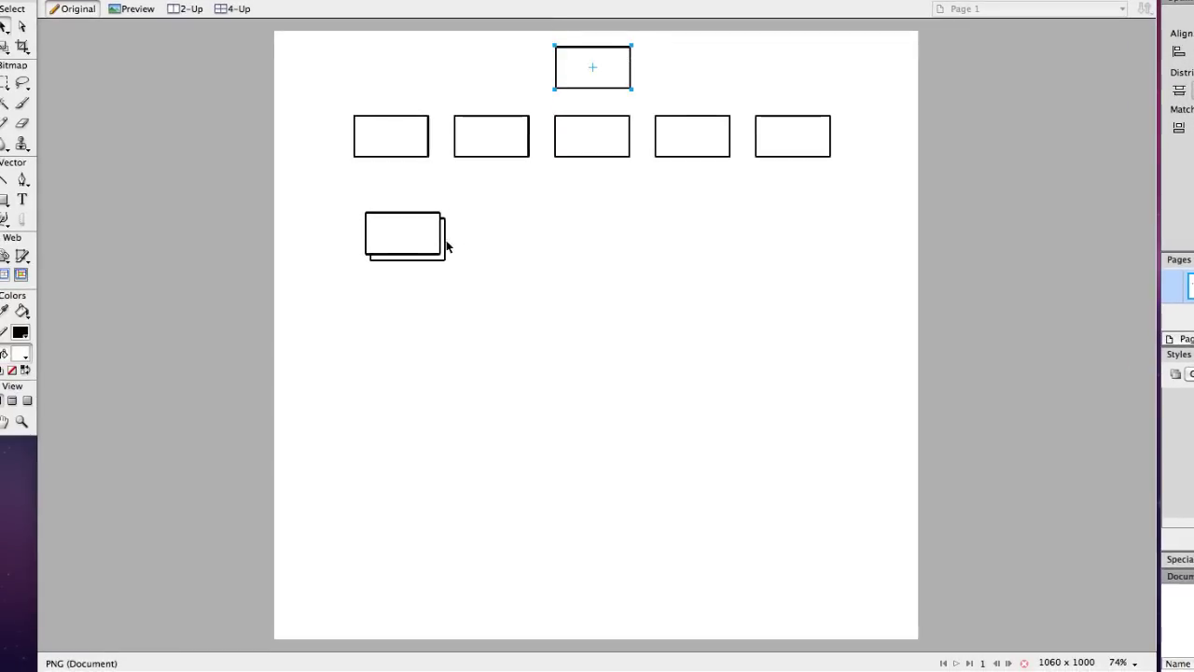
Place four multiple pages stacks in a row under the first four boxes.
key(super+v)
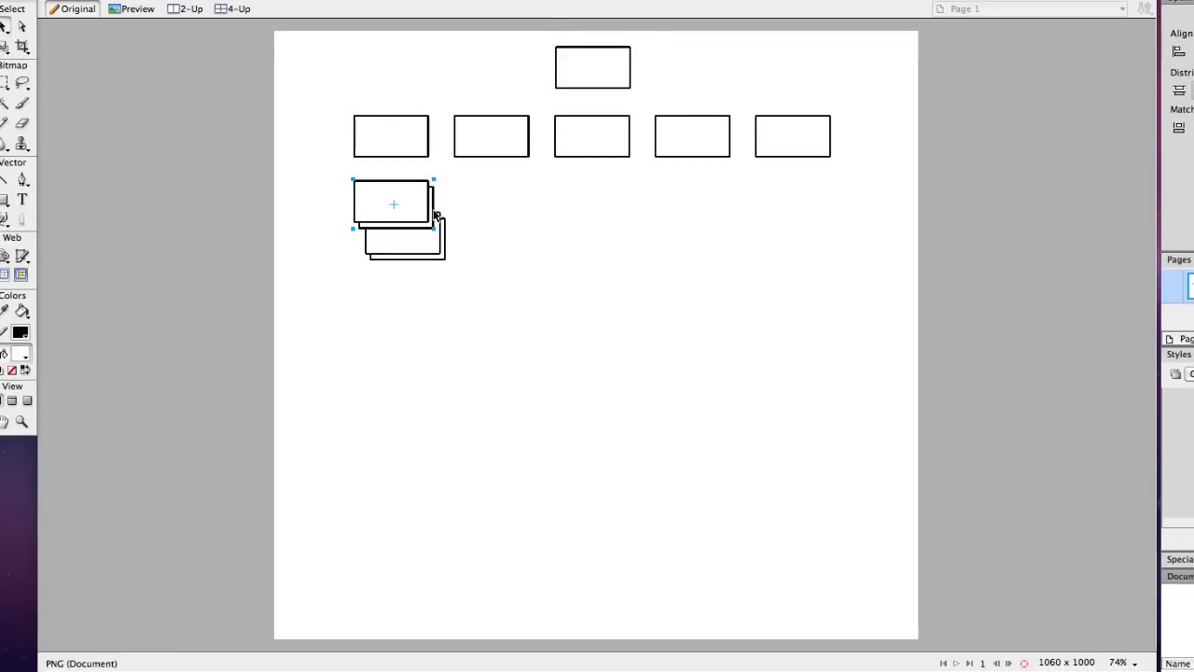
drag(407, 215, 516, 209)
drag(419, 248, 479, 193)
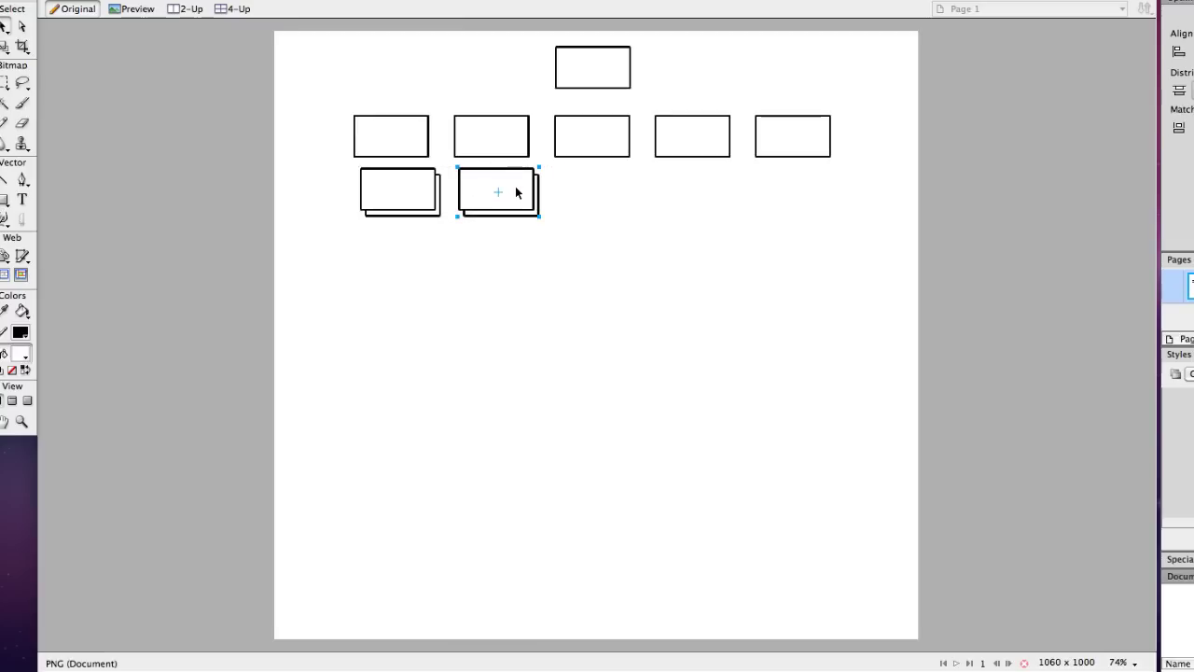
key(Down)
drag(516, 190, 611, 192)
drag(520, 201, 717, 200)
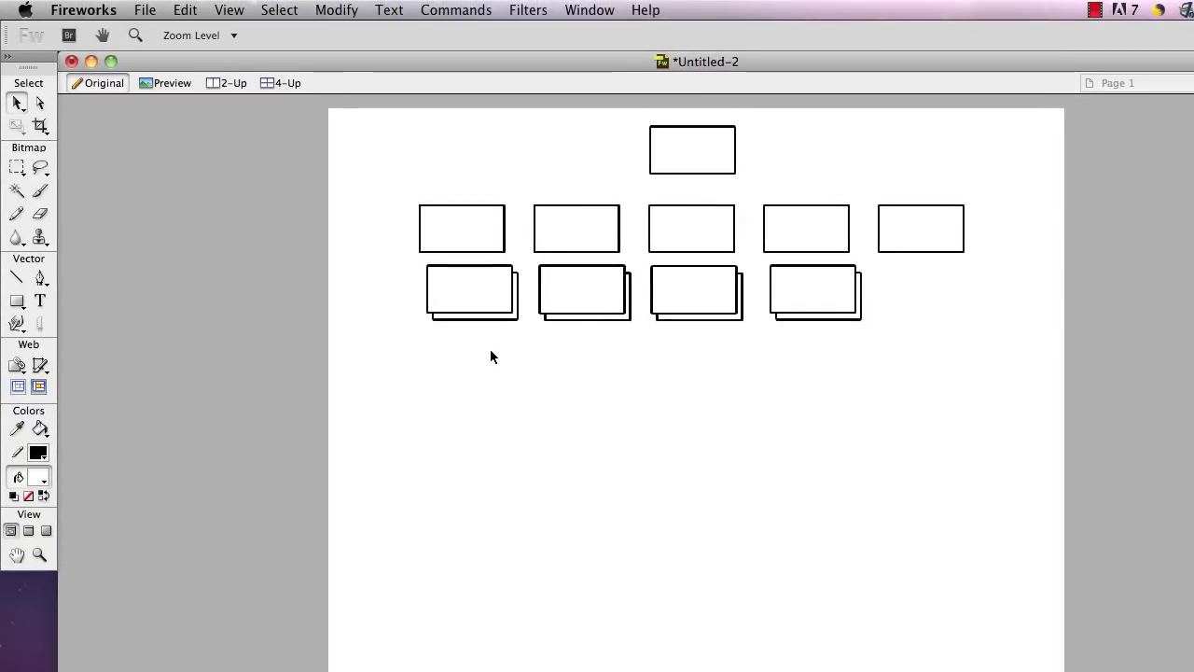
Add the 'merihelp.net' text label inside the top box and shift it right.
click(39, 300)
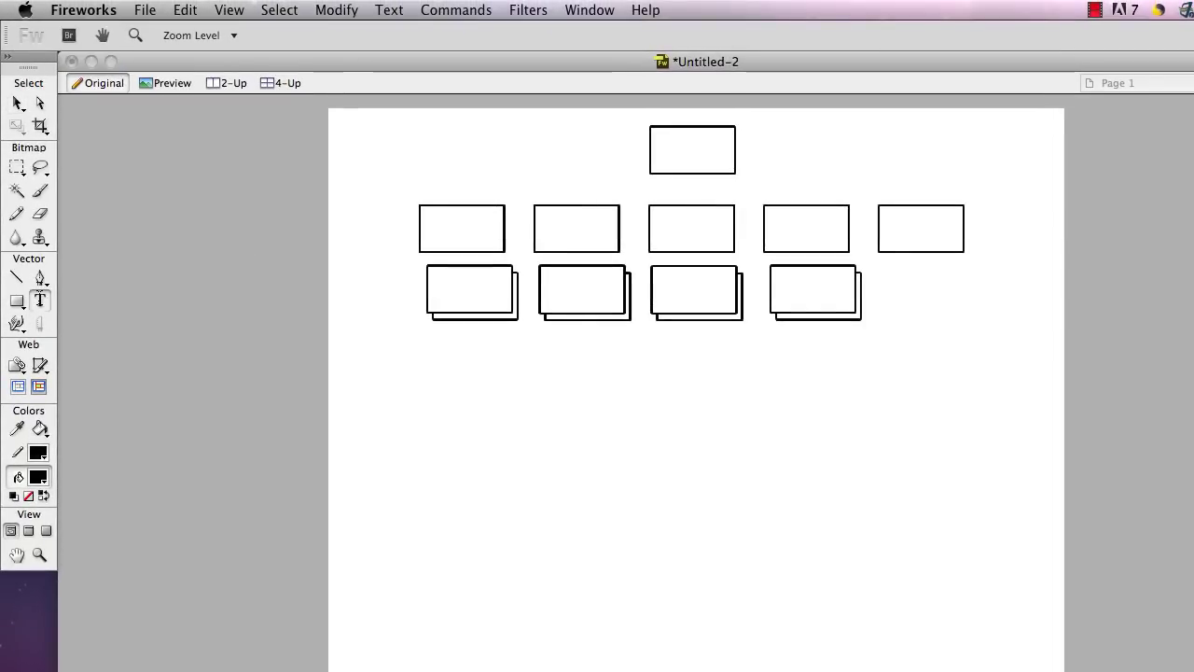
click(665, 151)
click(665, 151)
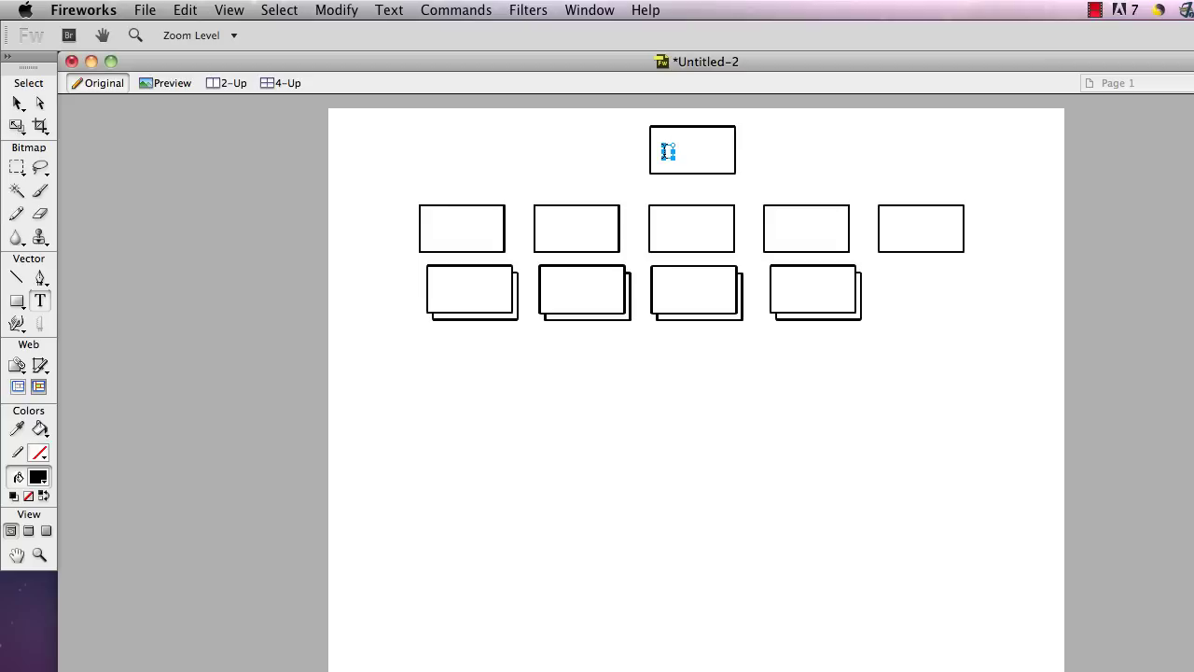
text(more info)
key(BackSpace)
key(BackSpace)
key(BackSpace)
key(BackSpace)
key(BackSpace)
key(BackSpace)
key(BackSpace)
key(BackSpace)
key(BackSpace)
text(more info.net)
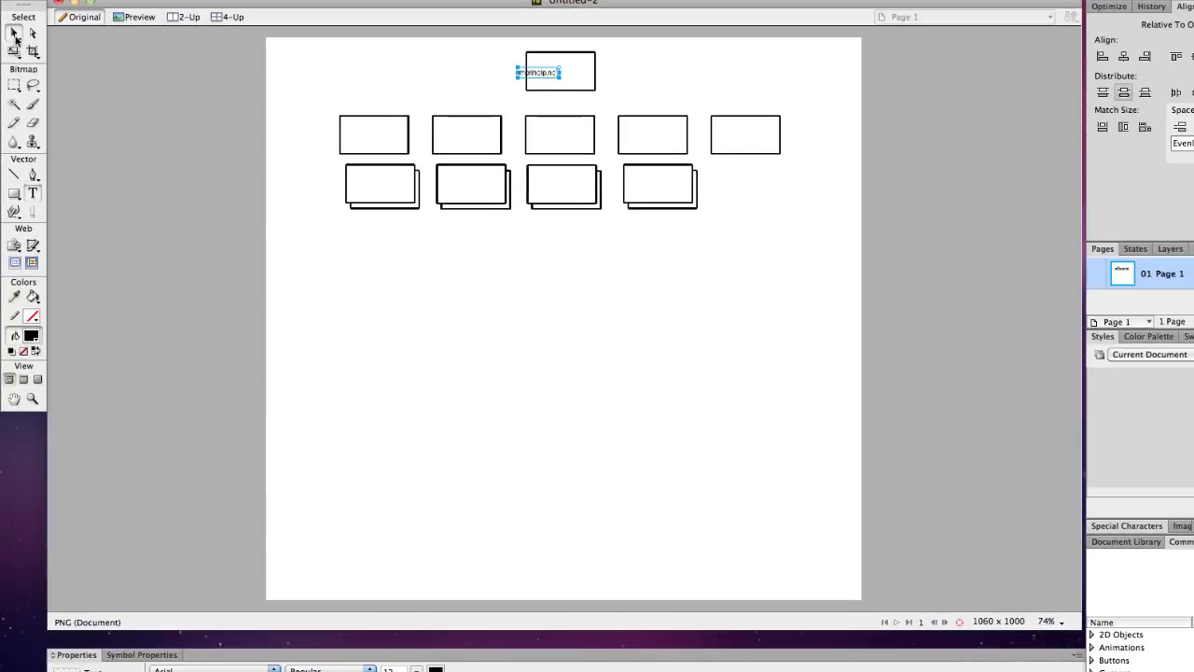
click(15, 35)
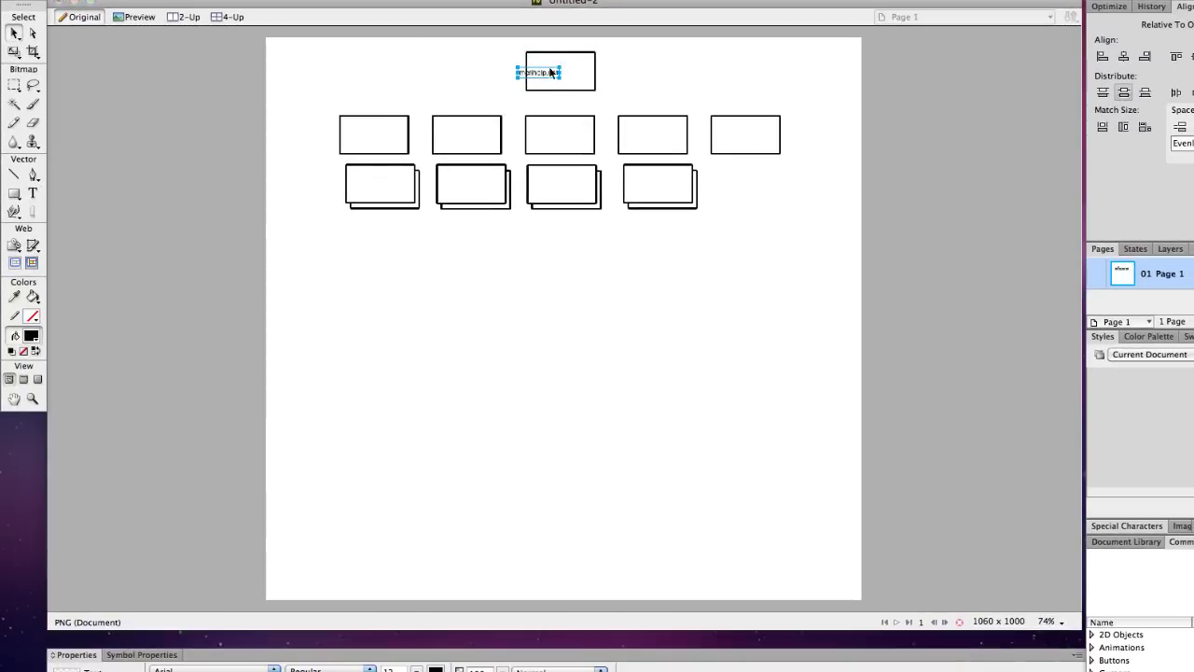
drag(550, 75, 563, 75)
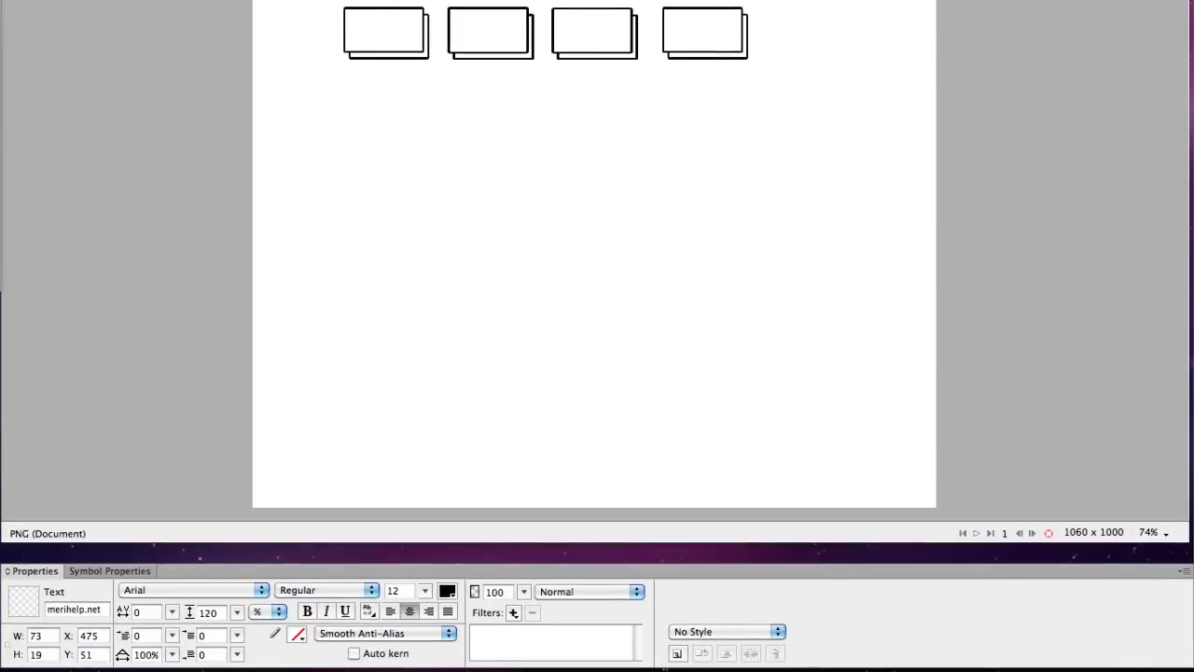
Set the merihelp.net label's font size to 16 pt and select the label.
click(395, 590)
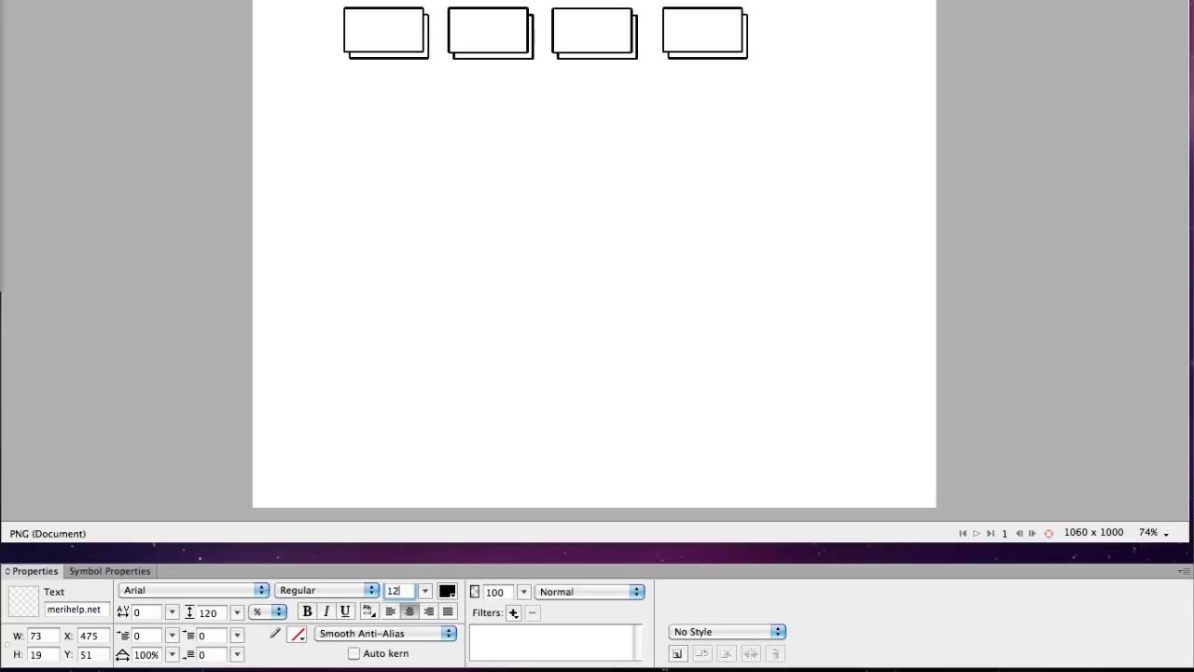
key(super+a)
text(1)
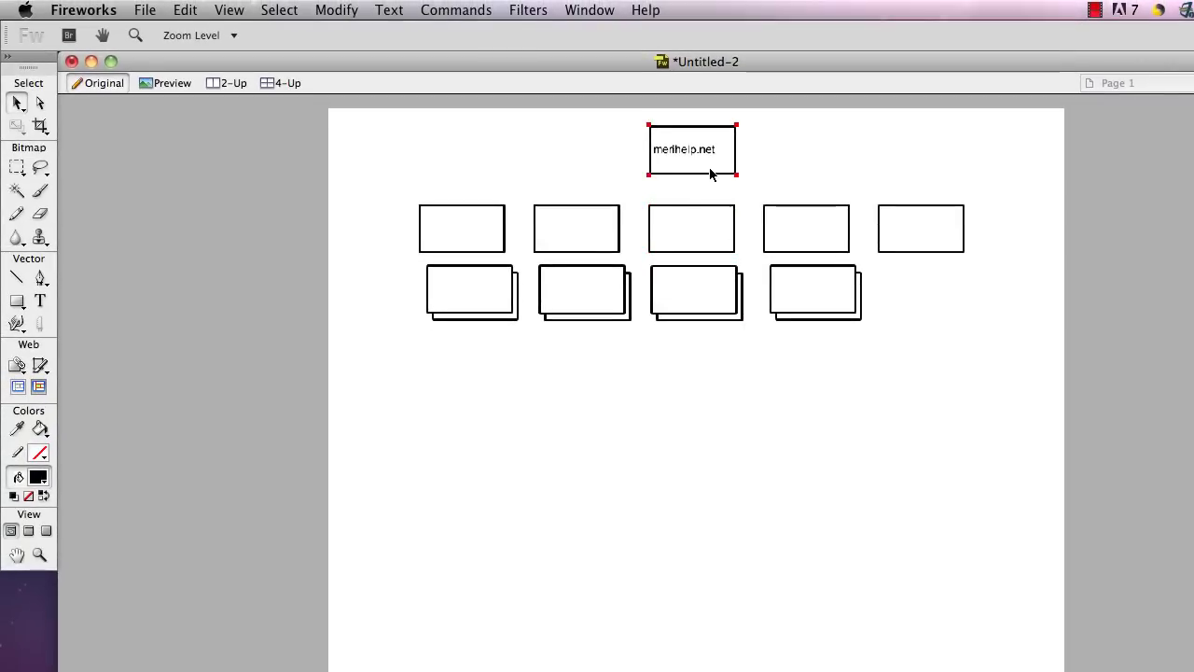
click(706, 156)
click(706, 156)
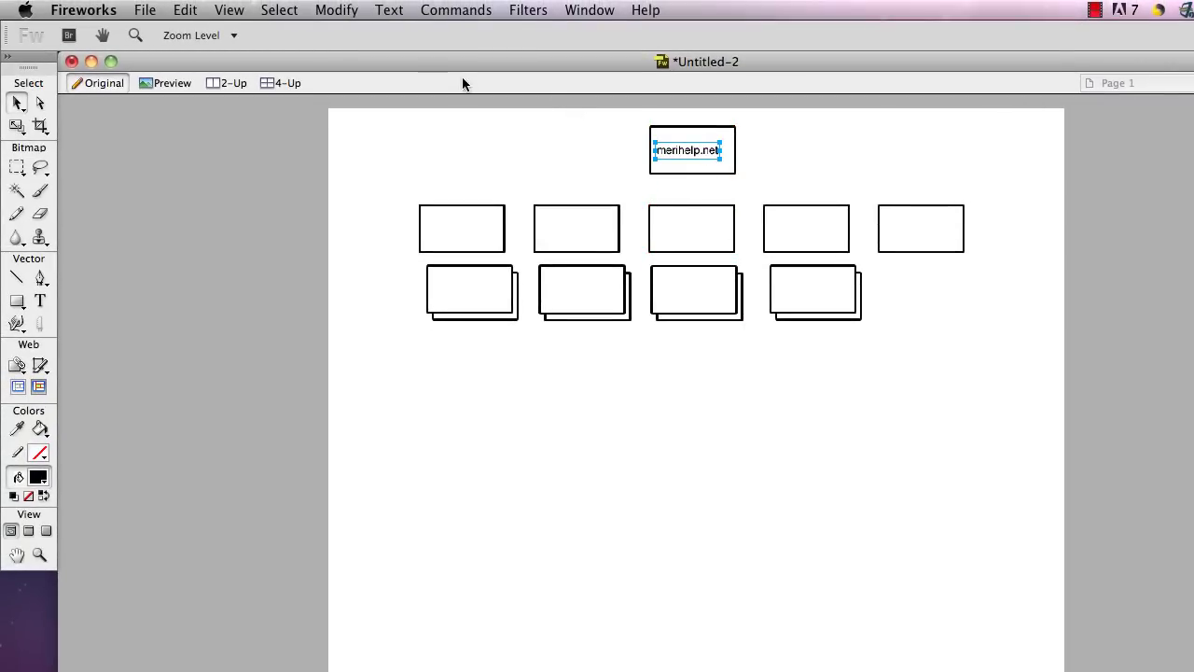
View the page at 100% zoom and centre merihelp.net inside the top box.
click(235, 35)
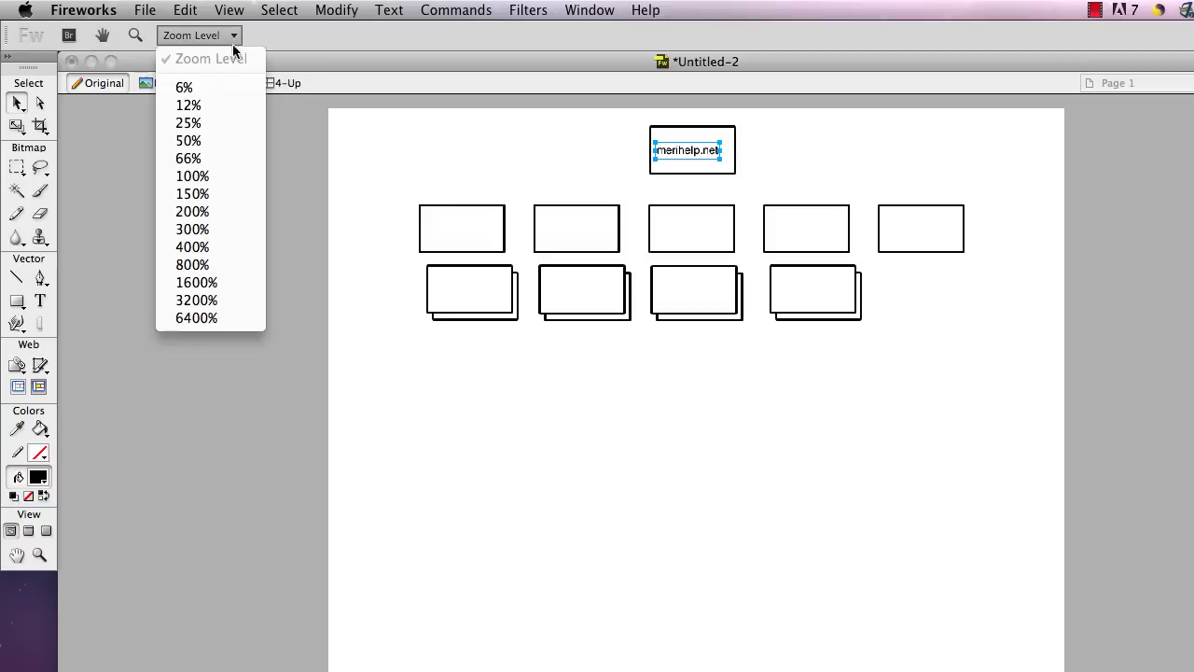
click(216, 177)
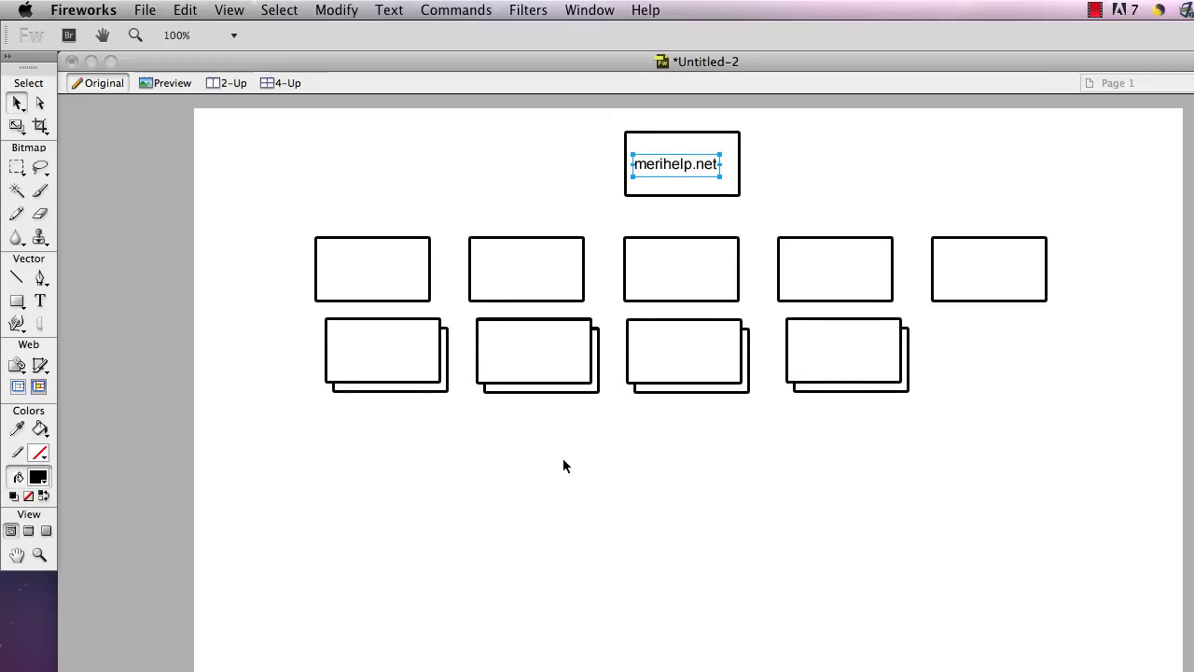
click(717, 215)
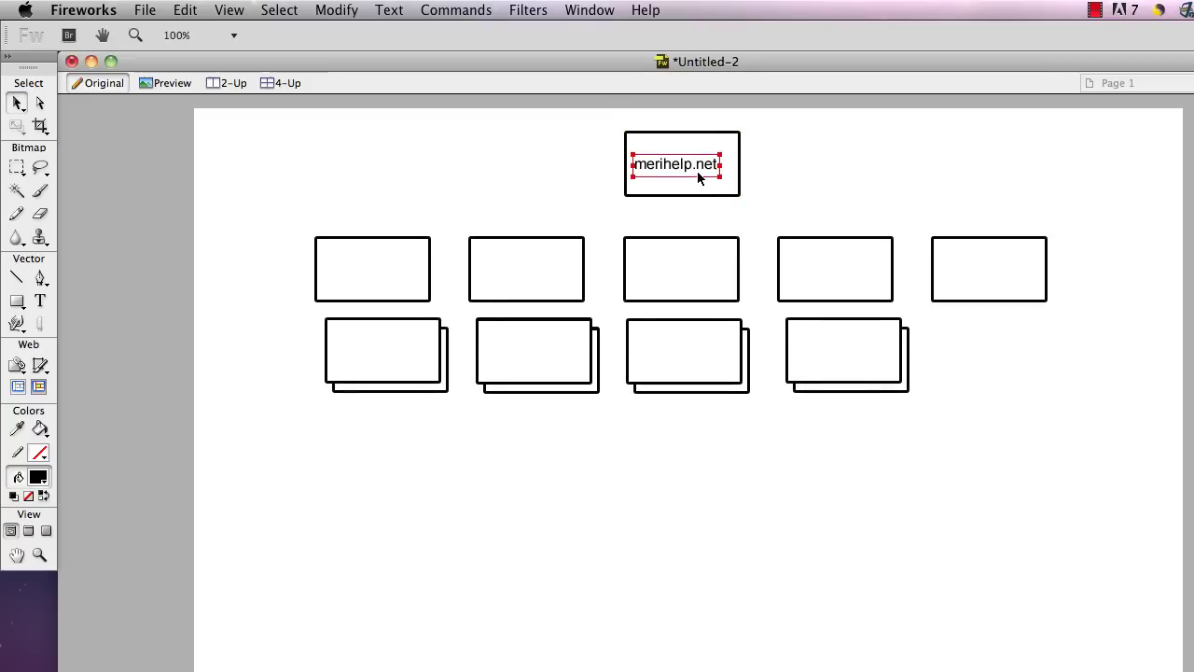
drag(697, 170, 703, 176)
Add a 'Javascript' label to the first page box and centre it.
click(39, 301)
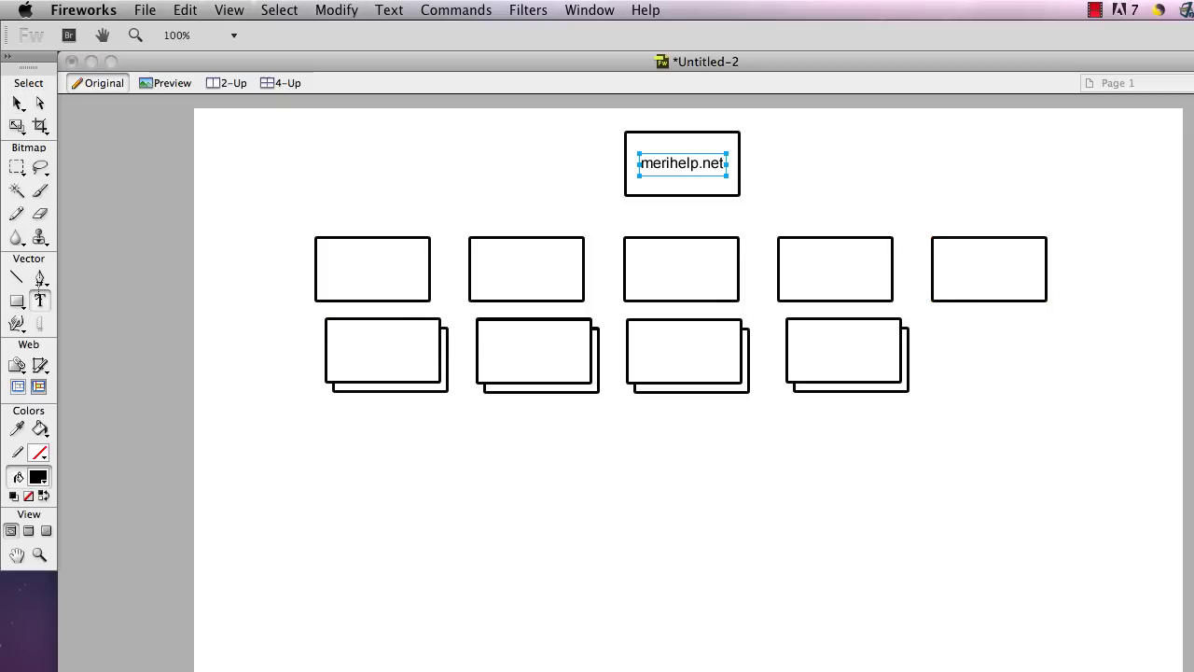
click(342, 264)
text(Javasc)
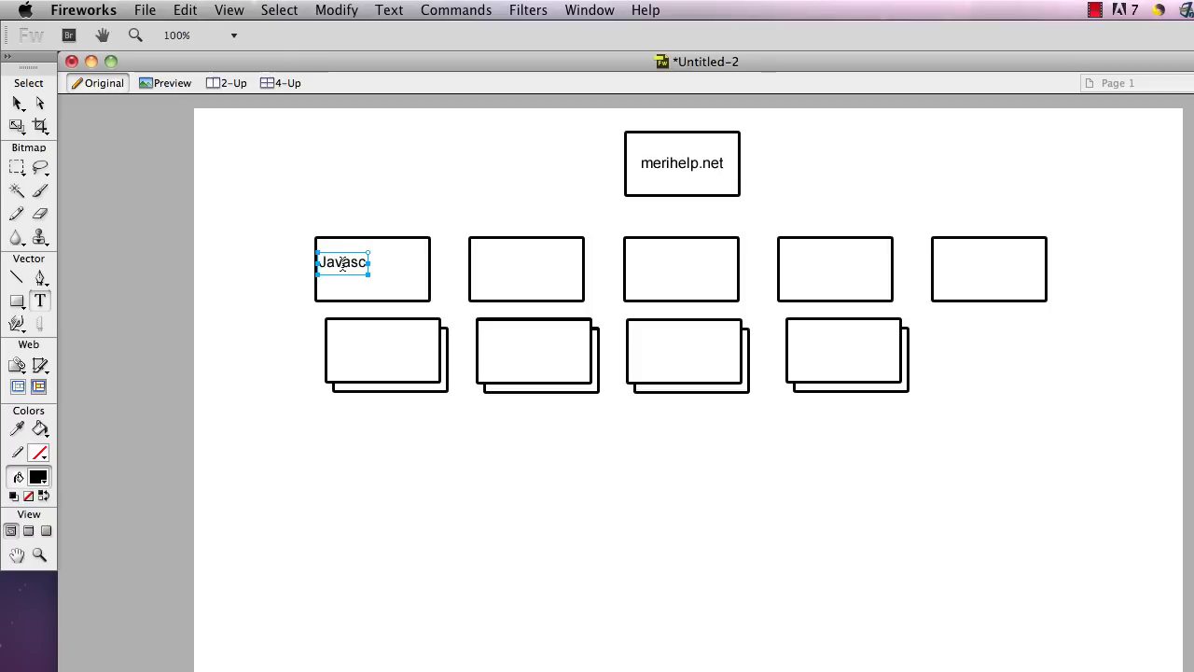
text(ript)
click(18, 104)
drag(357, 262, 380, 265)
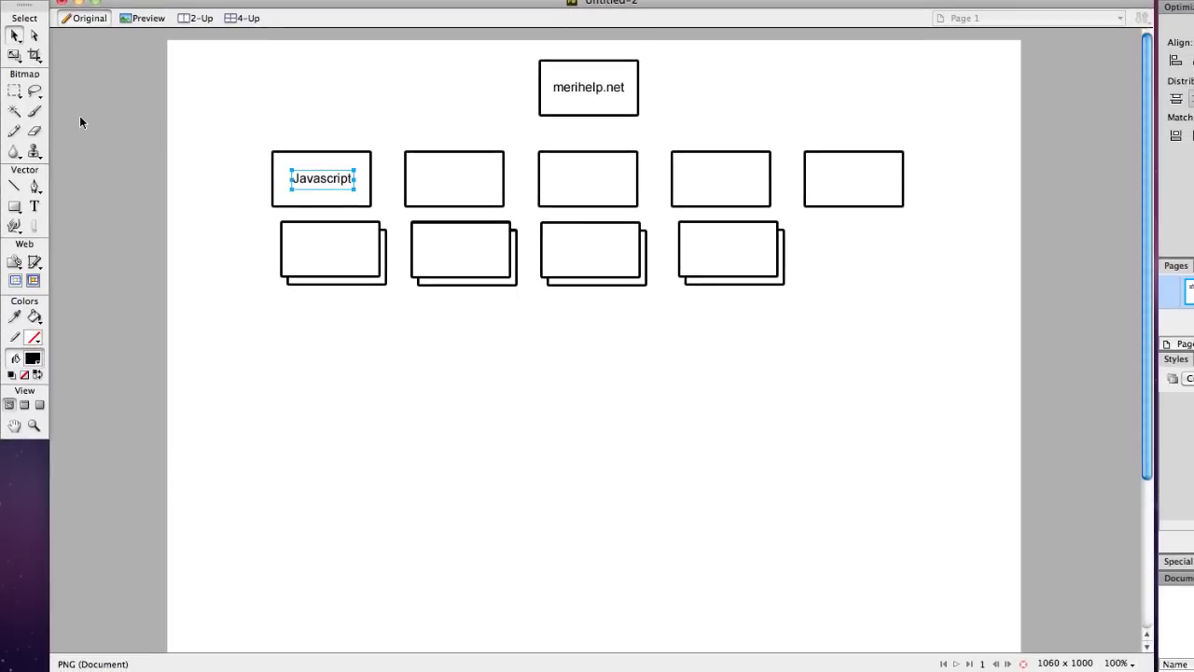
Type 'Programming logic' into the second page box, placing the cursor before 'logic'.
click(37, 208)
click(440, 179)
text(Programming)
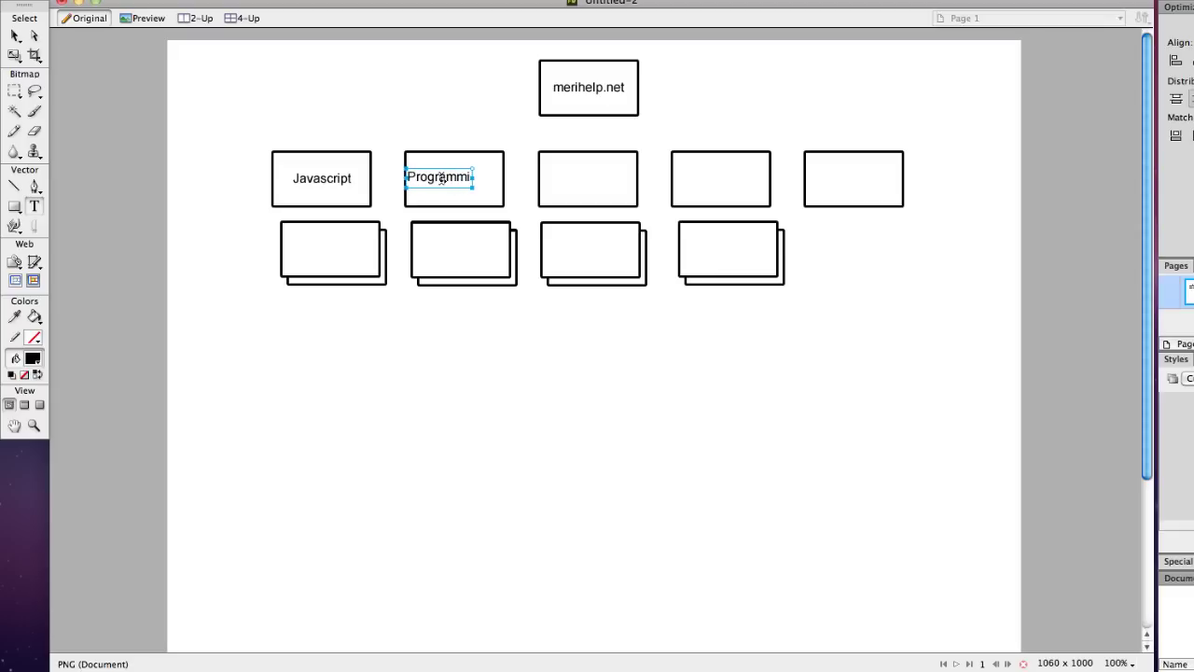
text( logic)
click(466, 177)
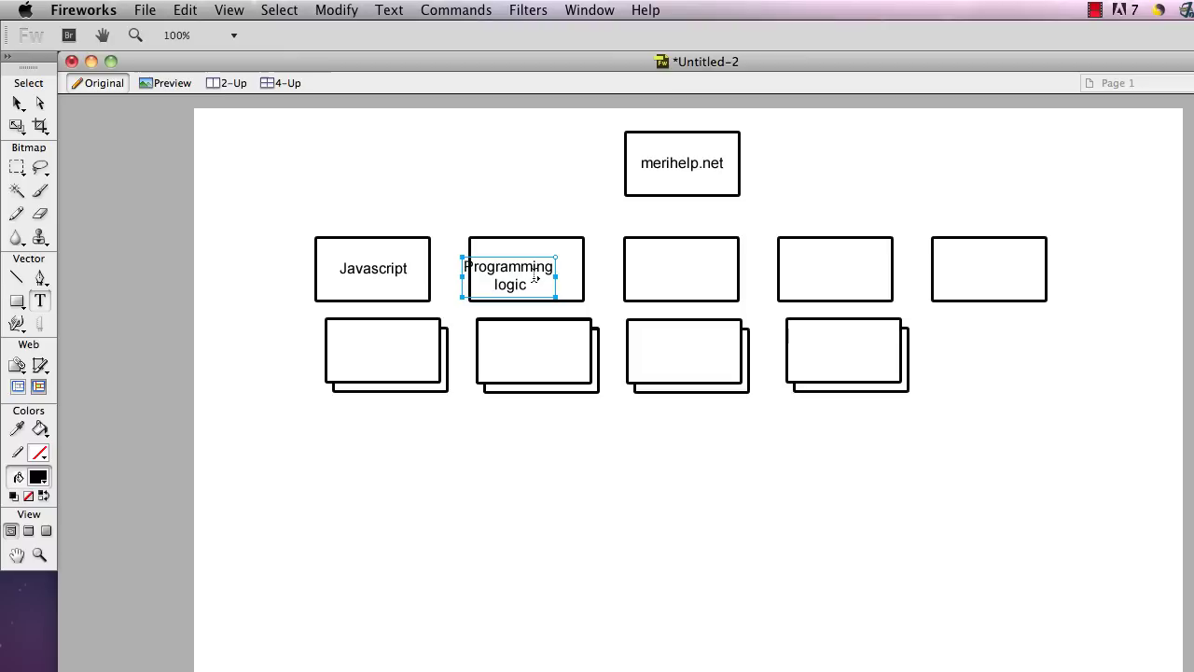
Centre the Programming logic label vertically and horizontally in its box.
click(17, 104)
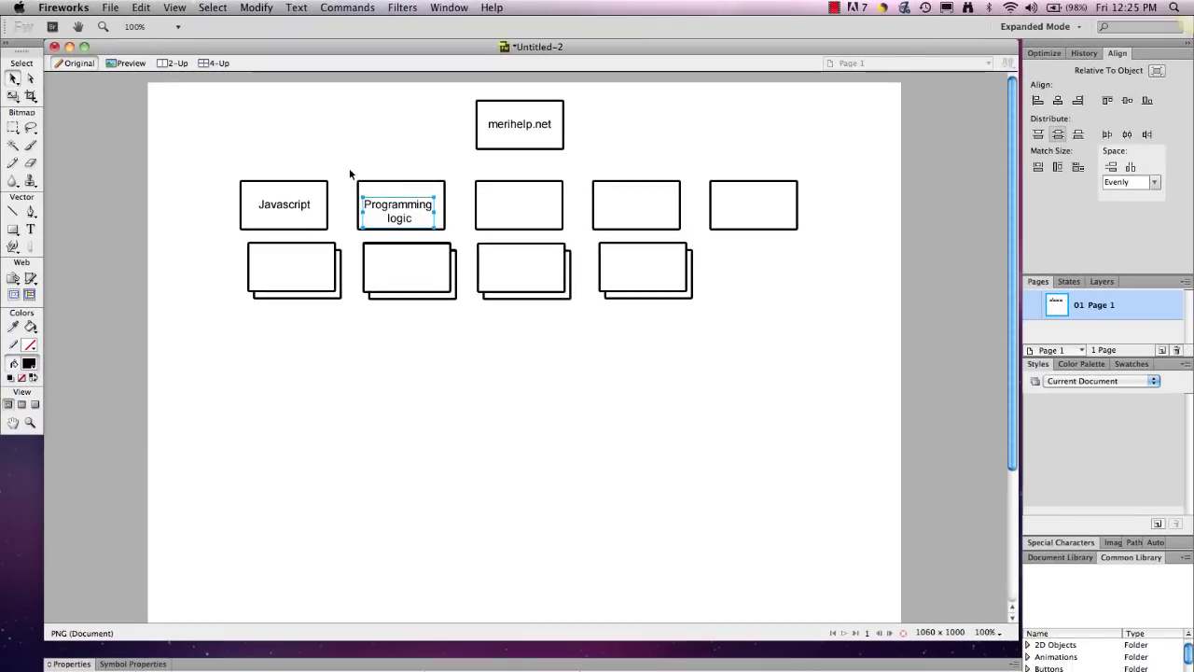
mouse_move(446, 216)
mouse_down()
mouse_move(583, 270)
mouse_move(458, 237)
mouse_up()
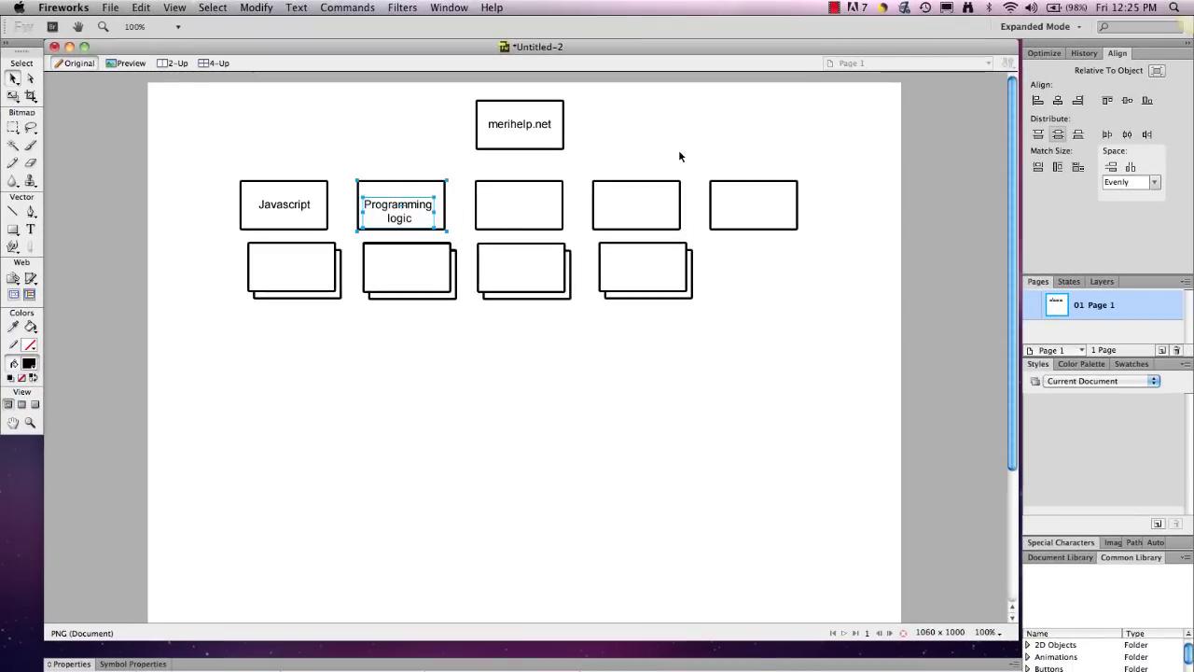
click(1127, 101)
click(1059, 101)
Centre the Javascript label vertically and horizontally in its box.
drag(228, 163, 342, 237)
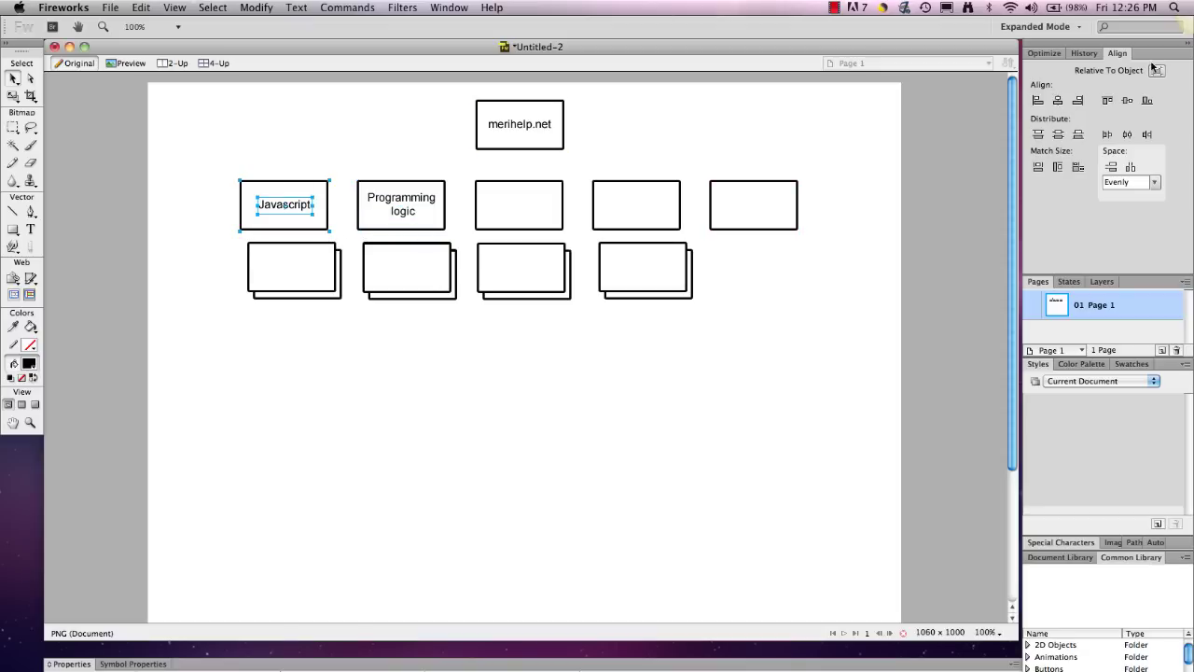
click(1127, 100)
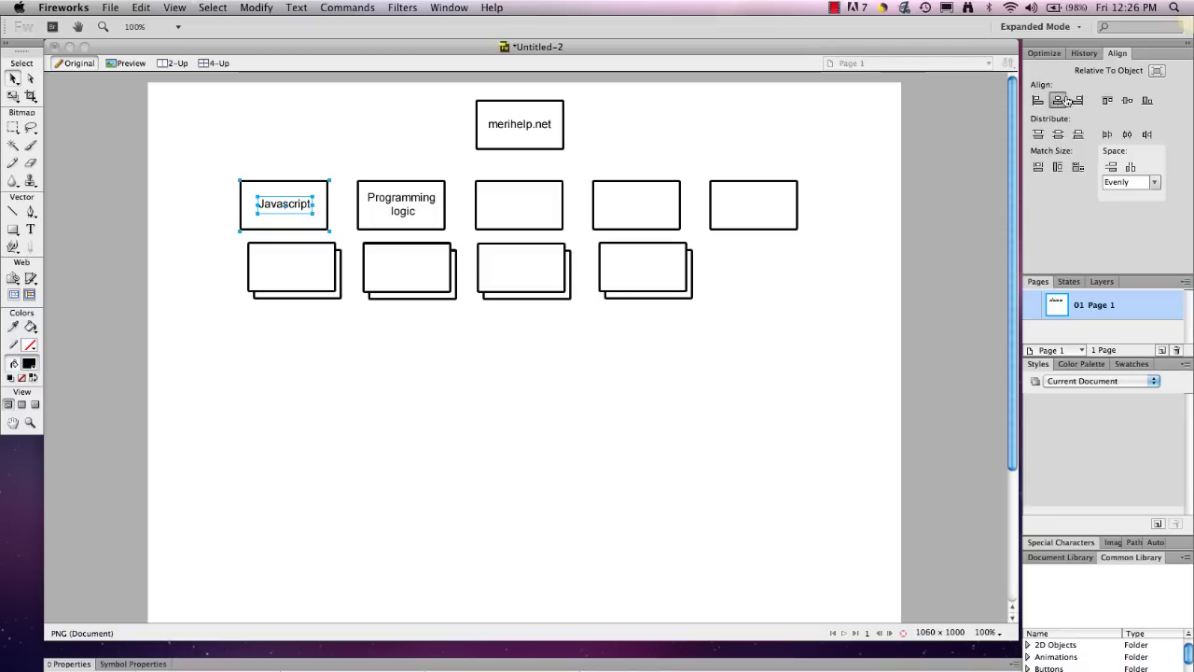
click(1066, 101)
click(640, 272)
click(104, 199)
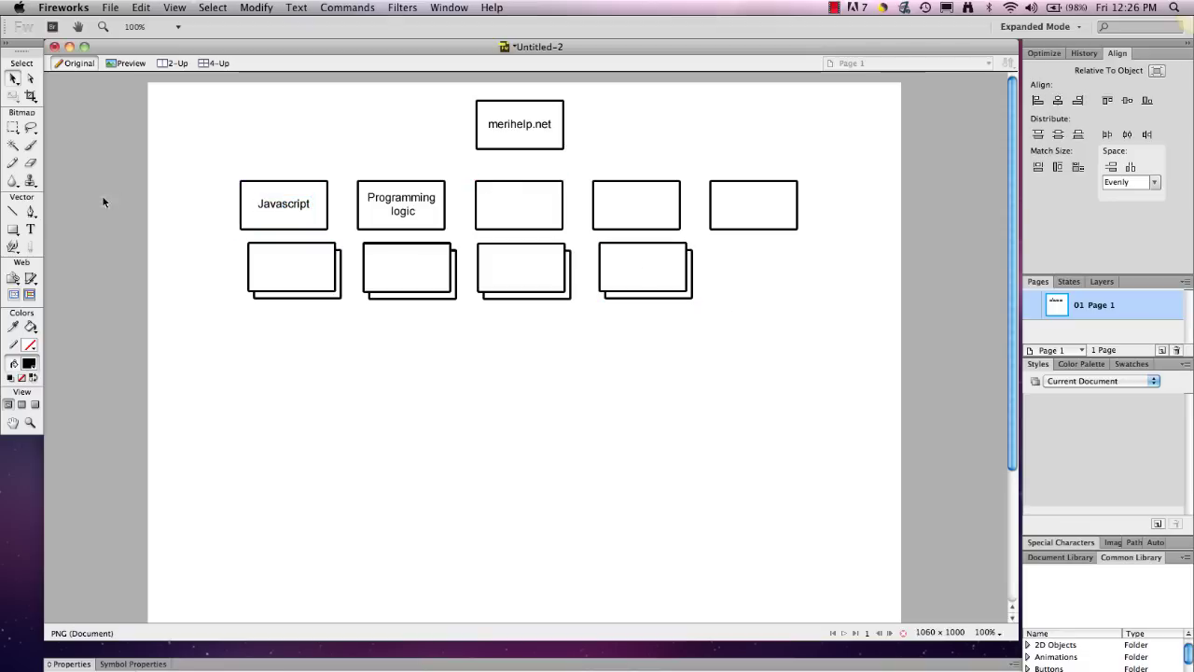
Add a 'Web Scripting' label to the third page box and drag it to the centre.
click(31, 228)
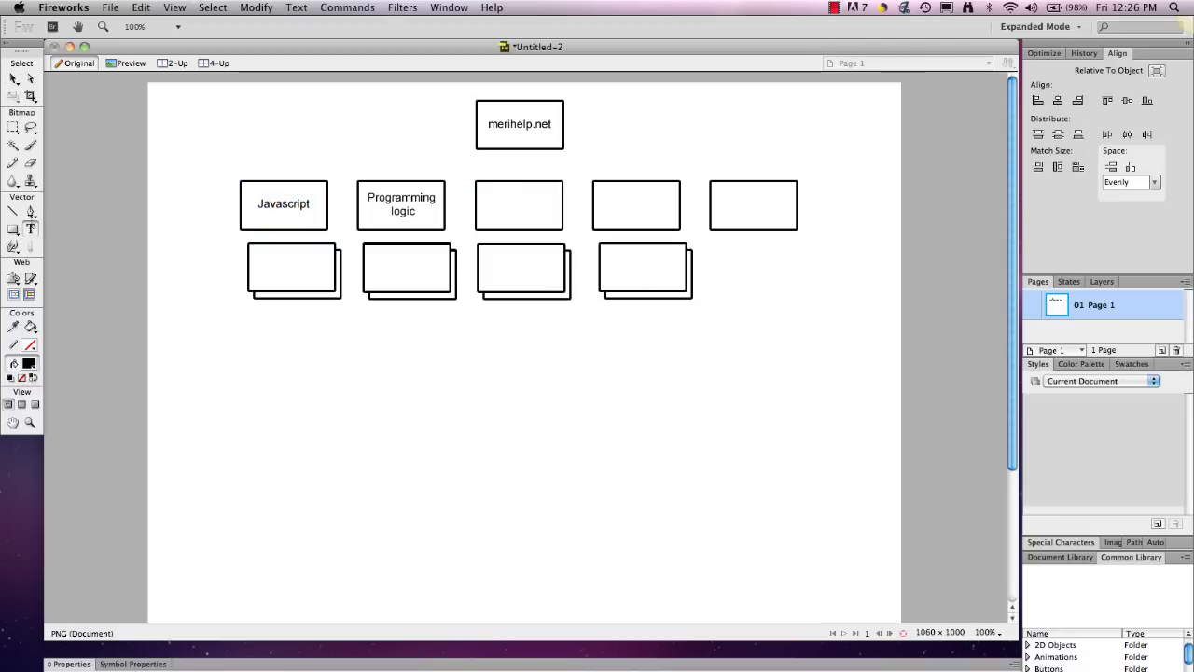
click(505, 205)
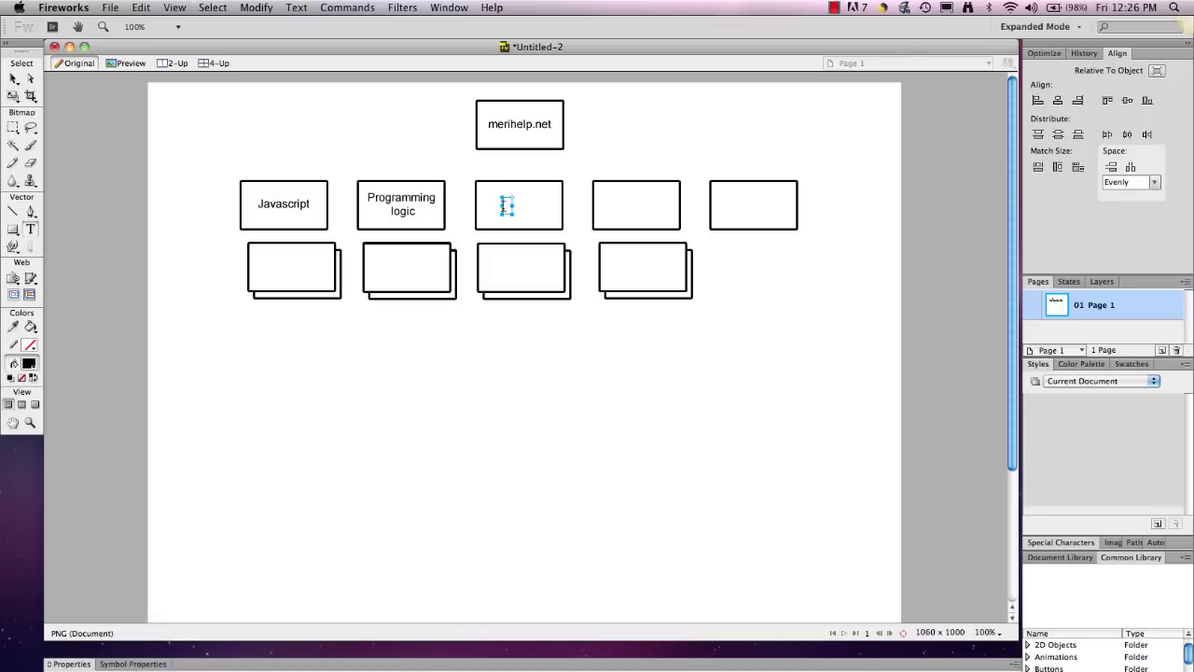
text(Web Scripting)
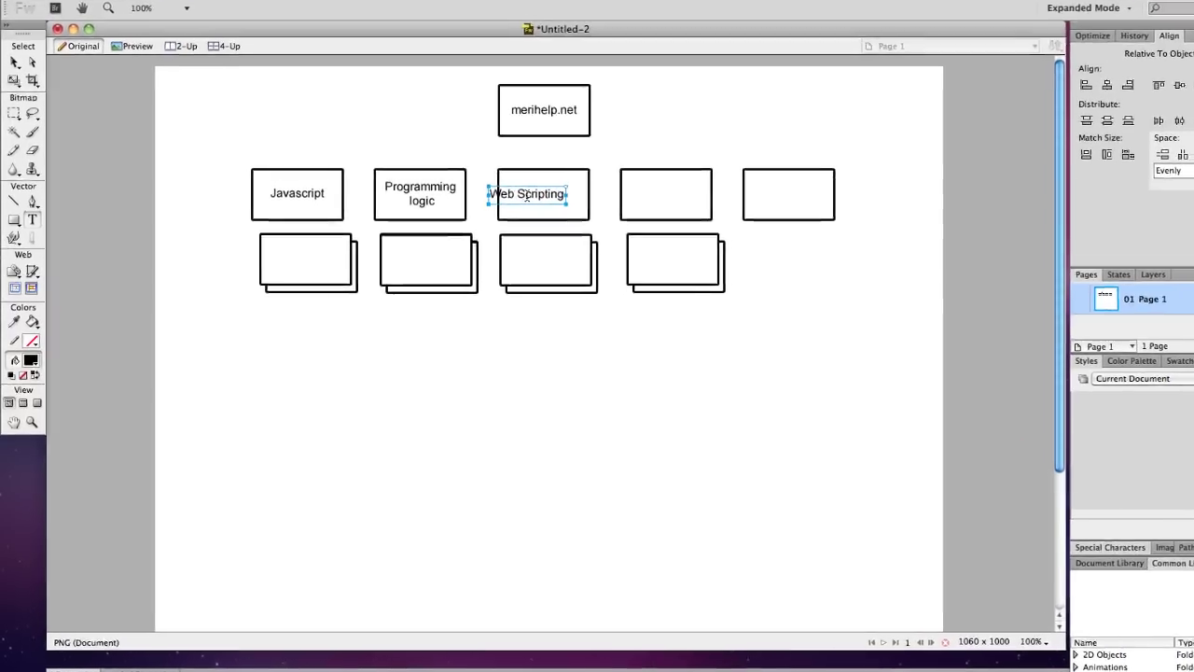
click(14, 57)
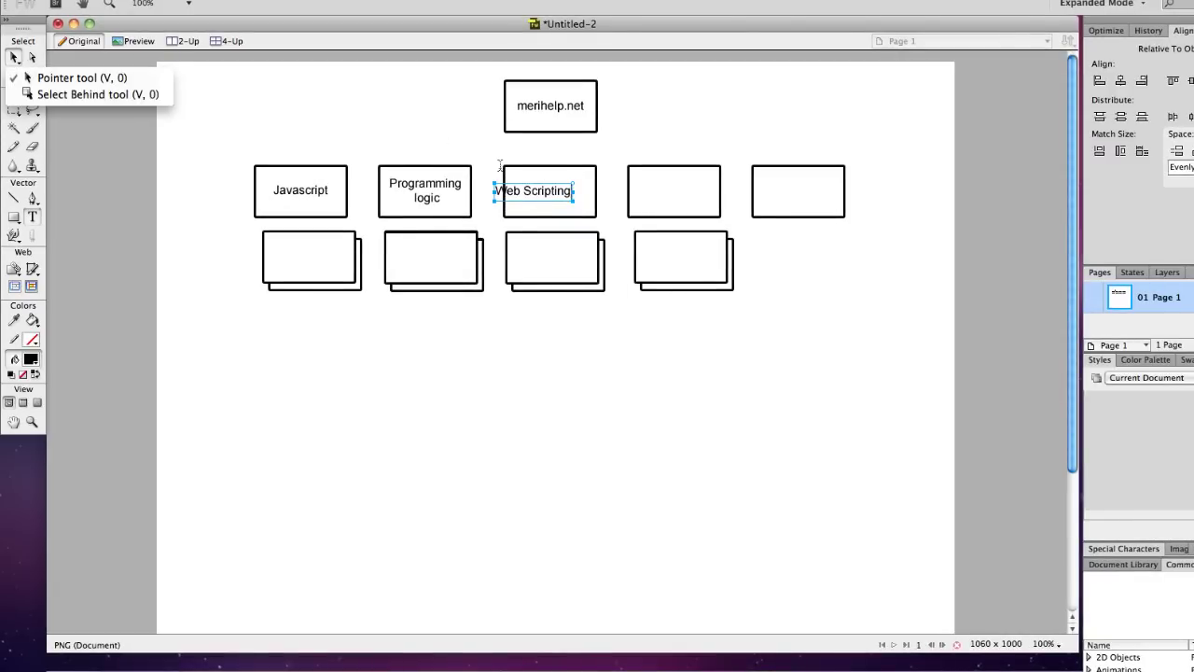
click(214, 116)
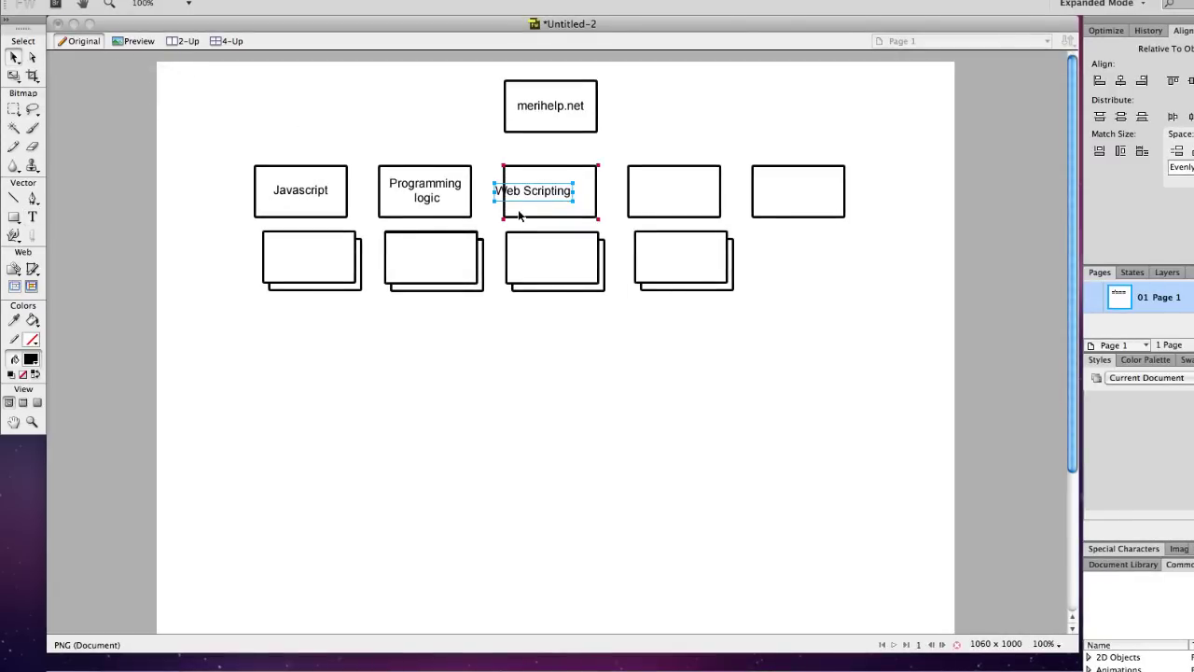
drag(517, 192, 539, 194)
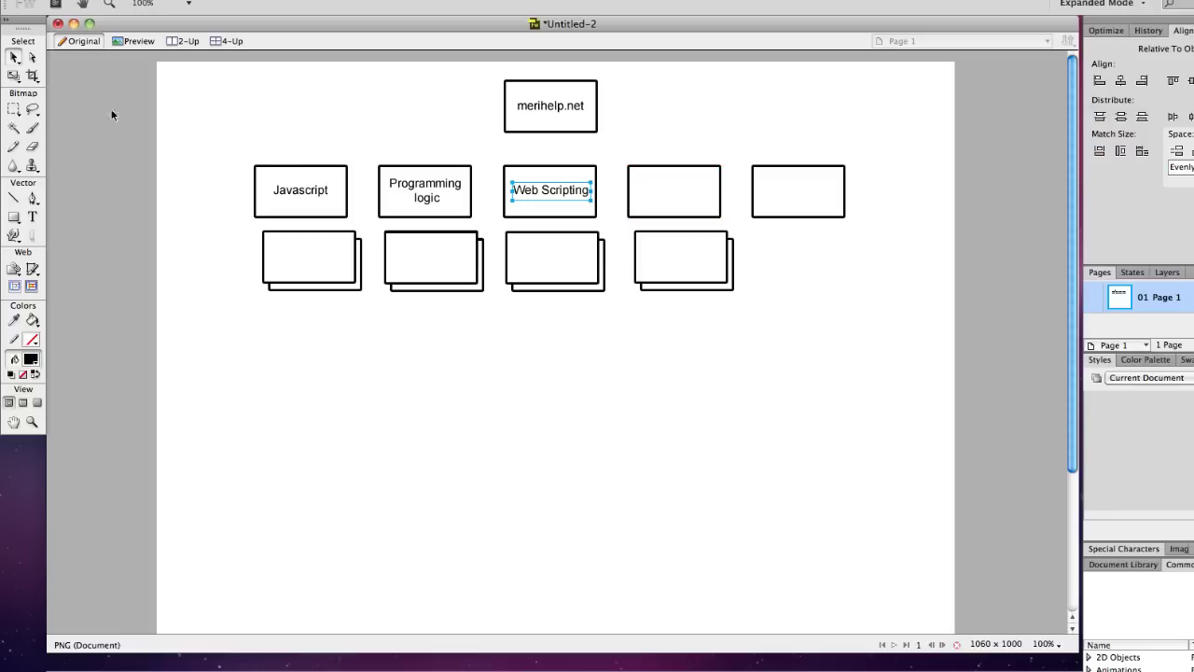
Label the fourth box 'Interactive Web Pages', broken before 'Web', and centre it.
click(32, 216)
click(646, 191)
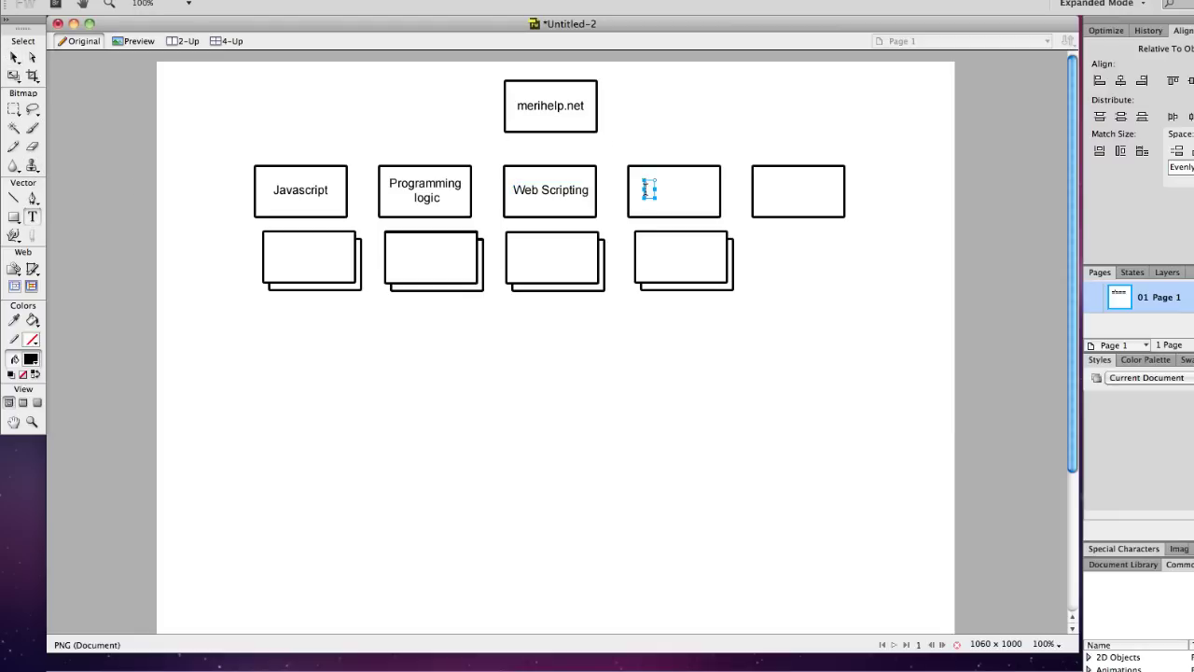
text(Interactive Web Pages)
key(Return)
click(14, 57)
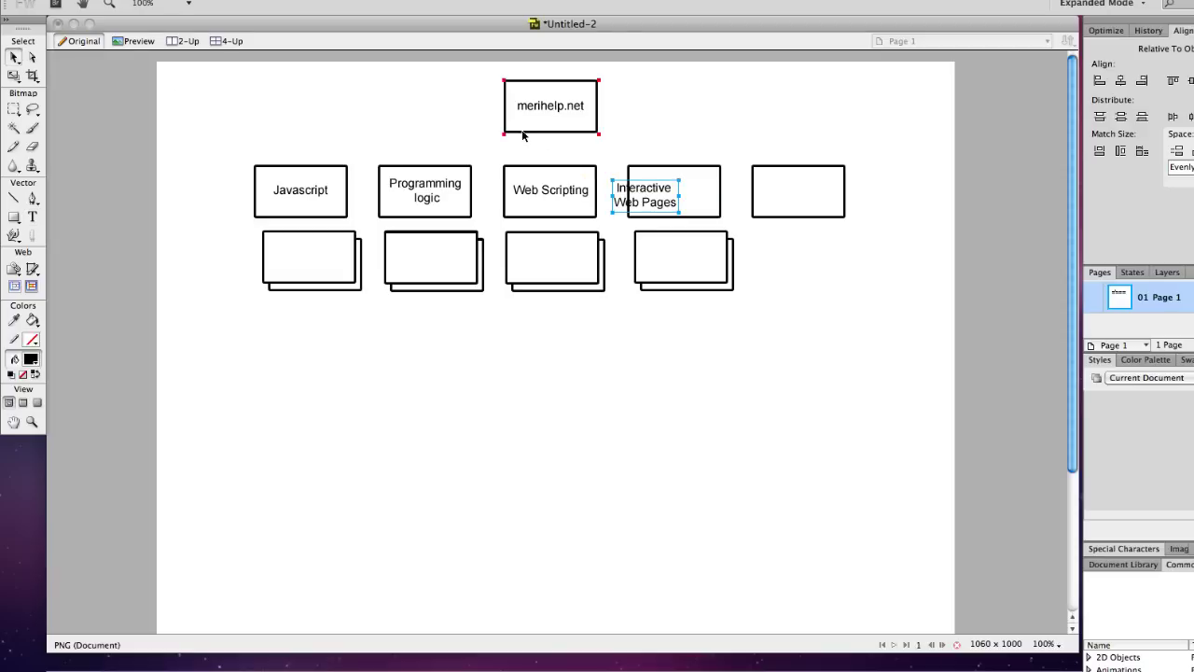
drag(654, 204, 682, 199)
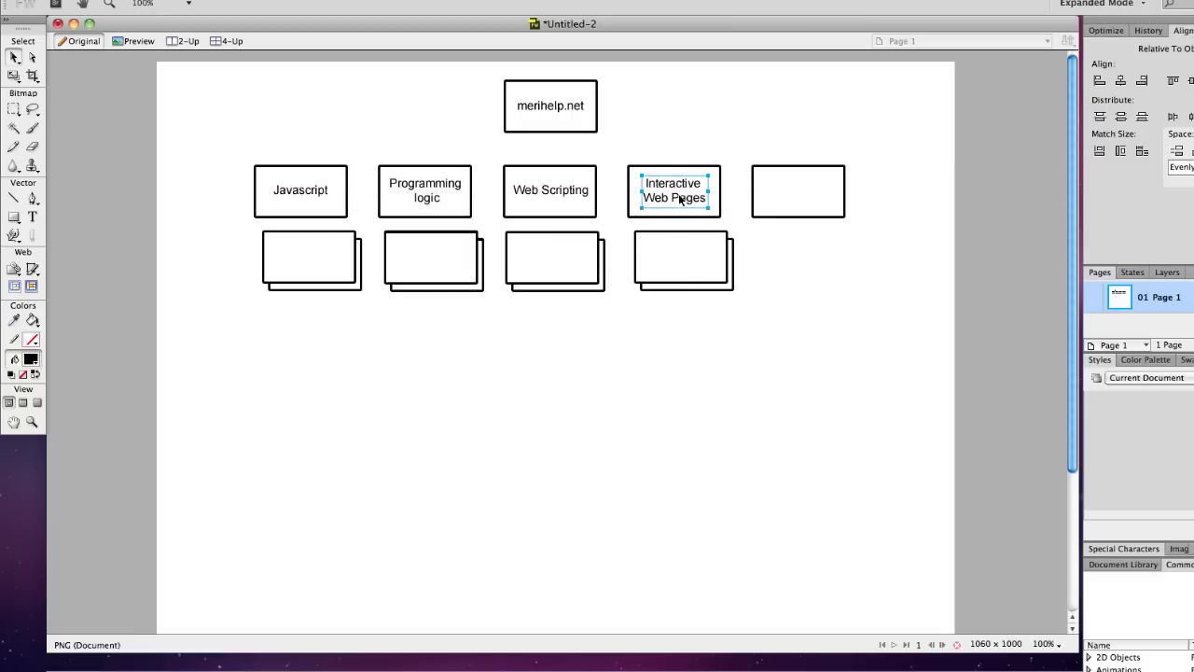
drag(619, 149, 731, 229)
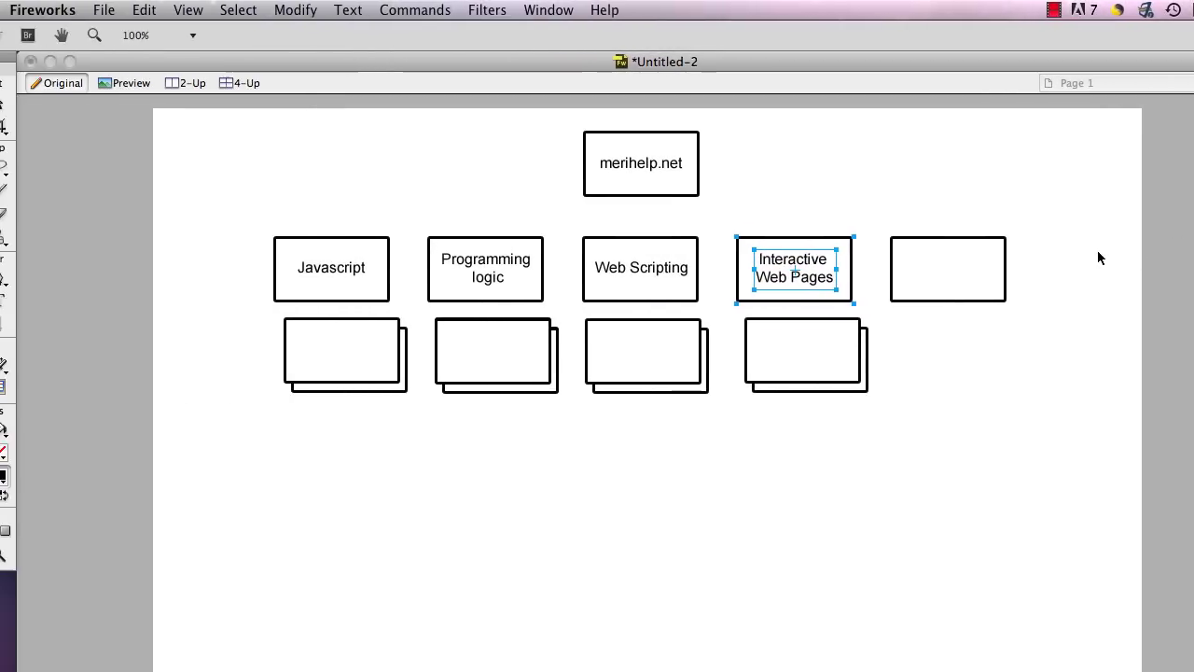
click(968, 263)
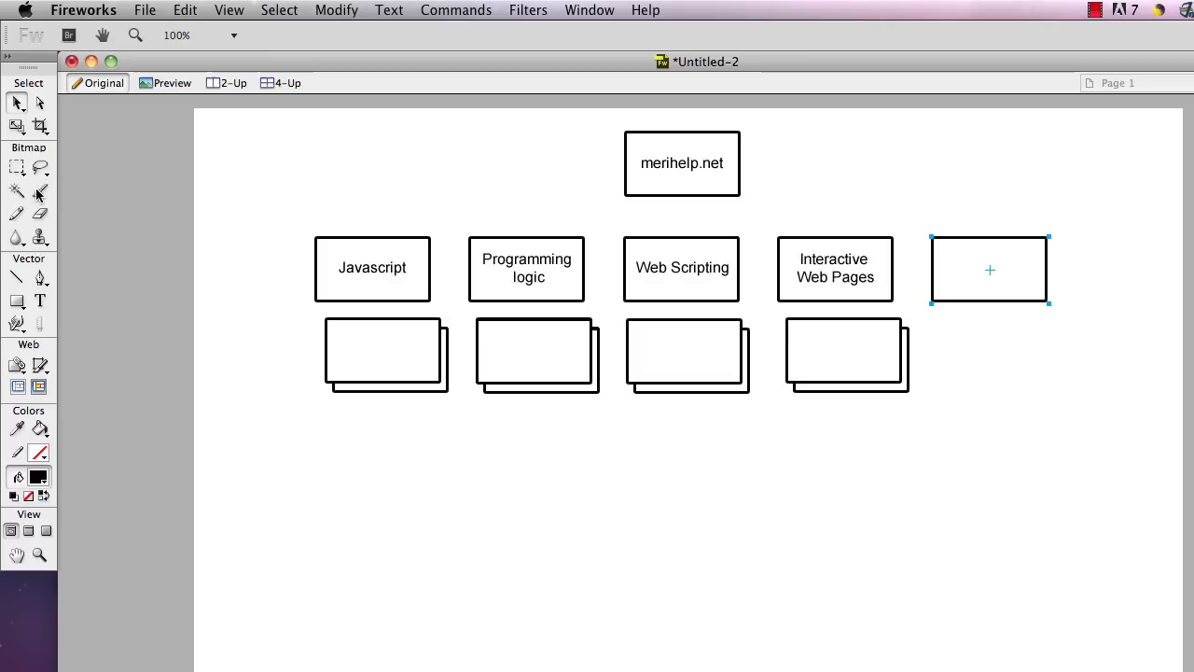
Type 'Usesful Resources' into the fifth box, split onto two lines.
click(40, 298)
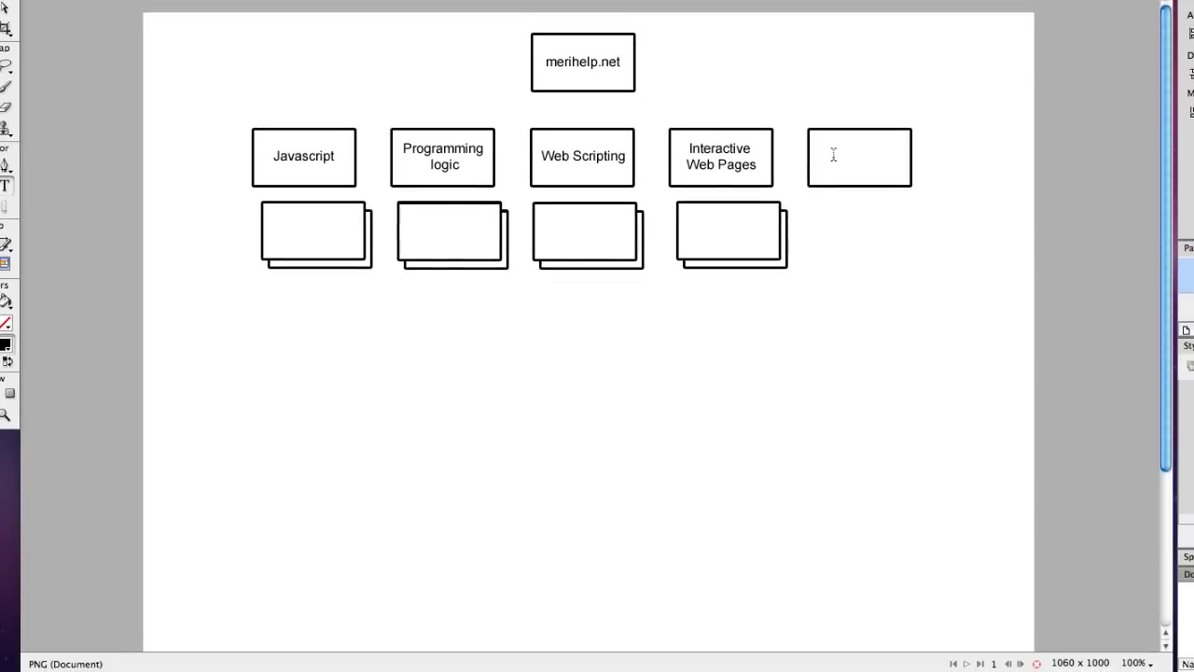
click(960, 260)
text(Uses)
text(fu)
text(l Resou)
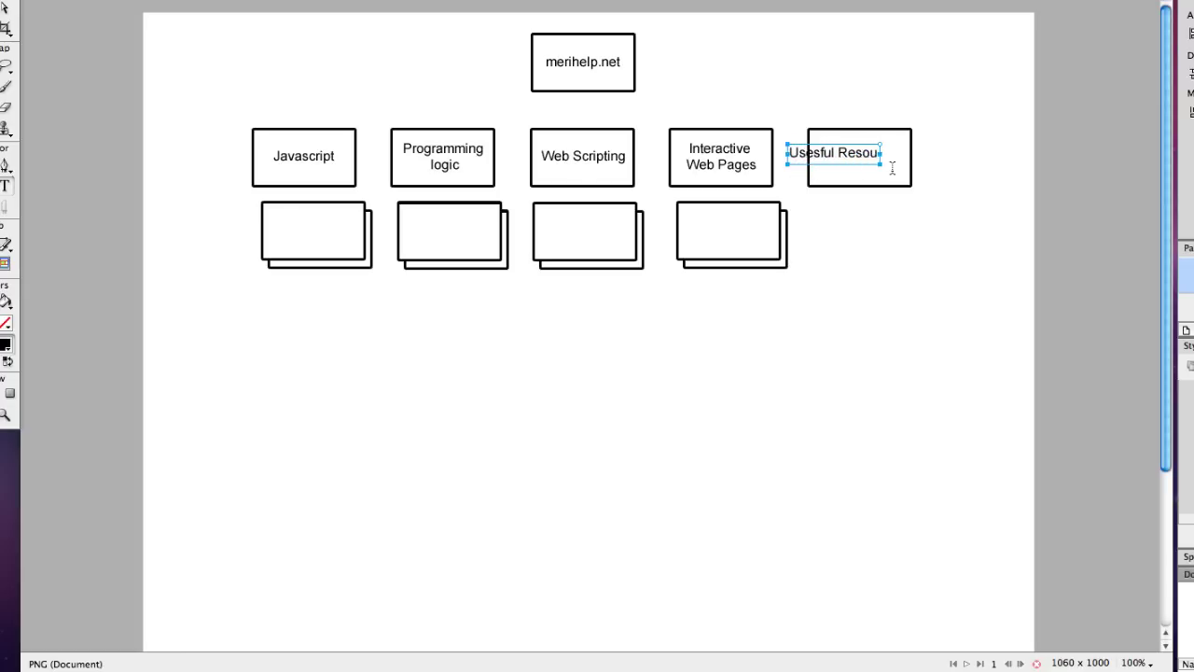
text(rces)
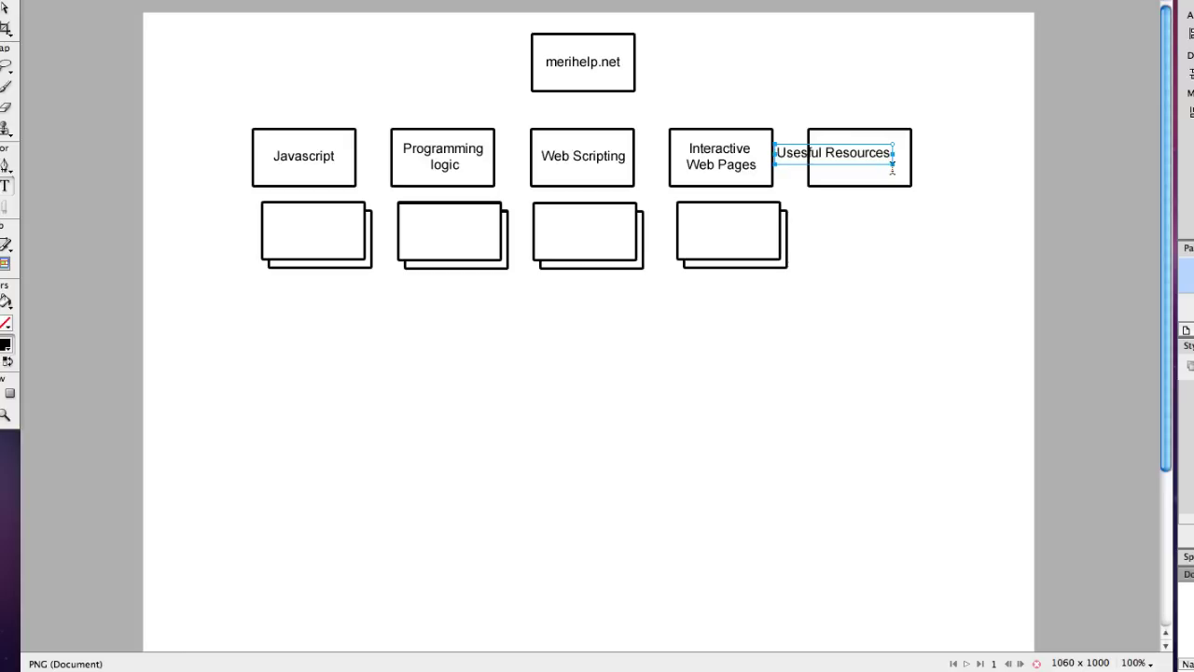
click(826, 152)
key(Return)
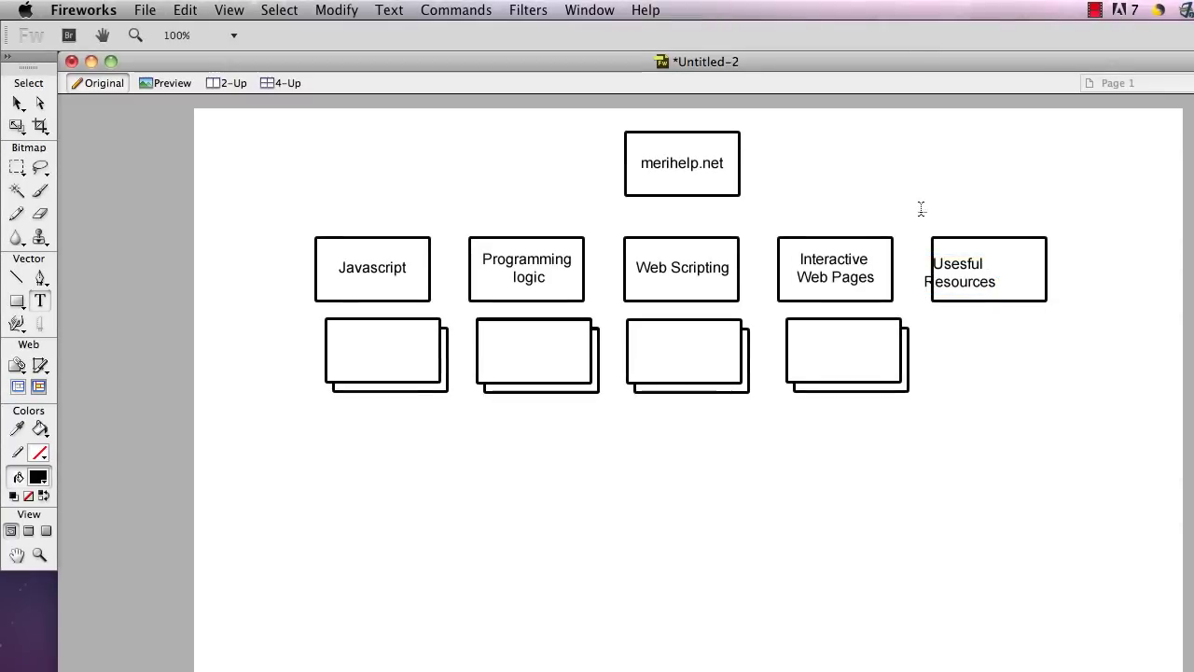
drag(919, 211, 1116, 315)
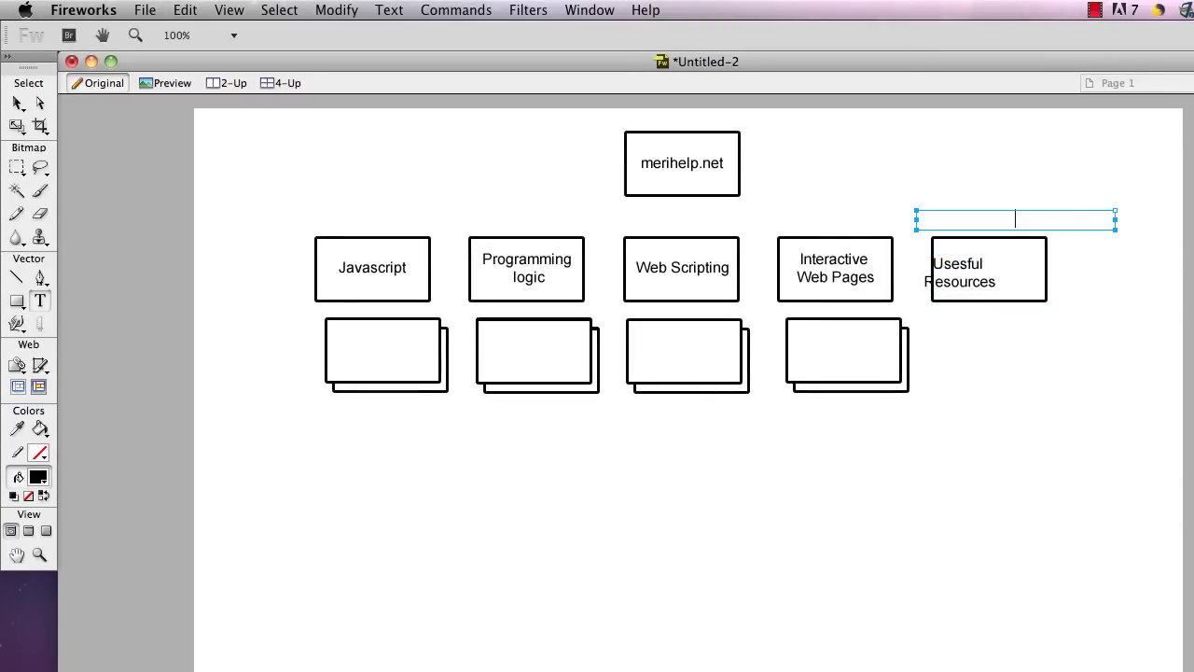
Centre the Useful Resources label vertically and horizontally in its box.
click(18, 103)
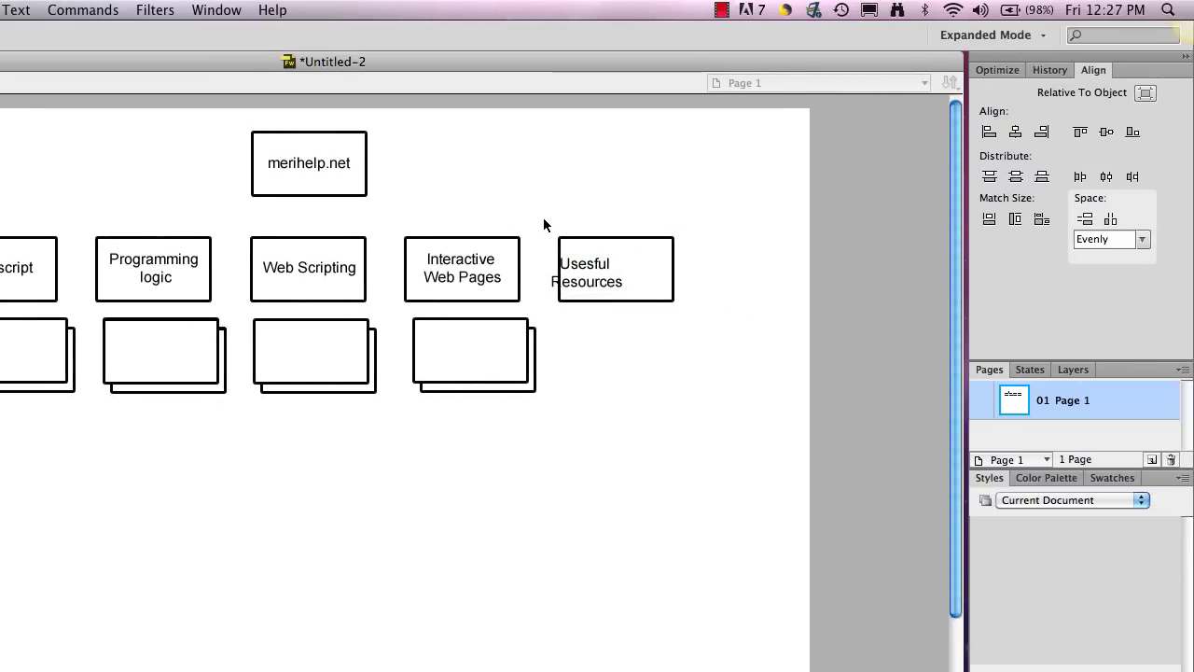
drag(545, 220, 692, 313)
click(1107, 132)
click(1016, 135)
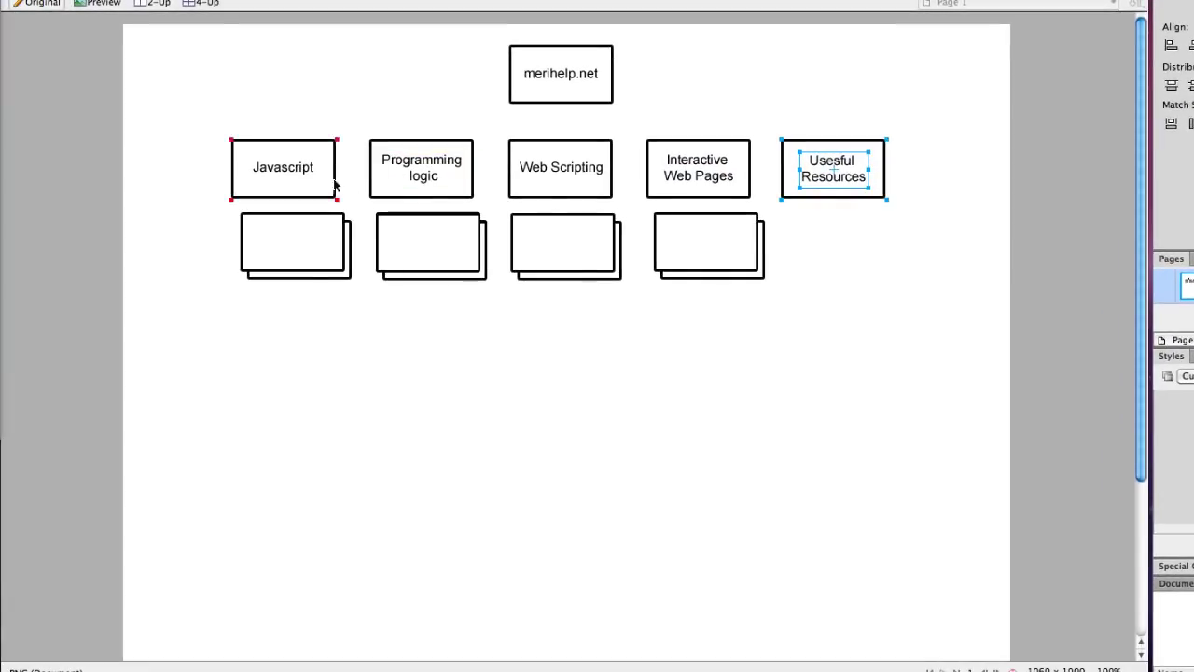
click(904, 234)
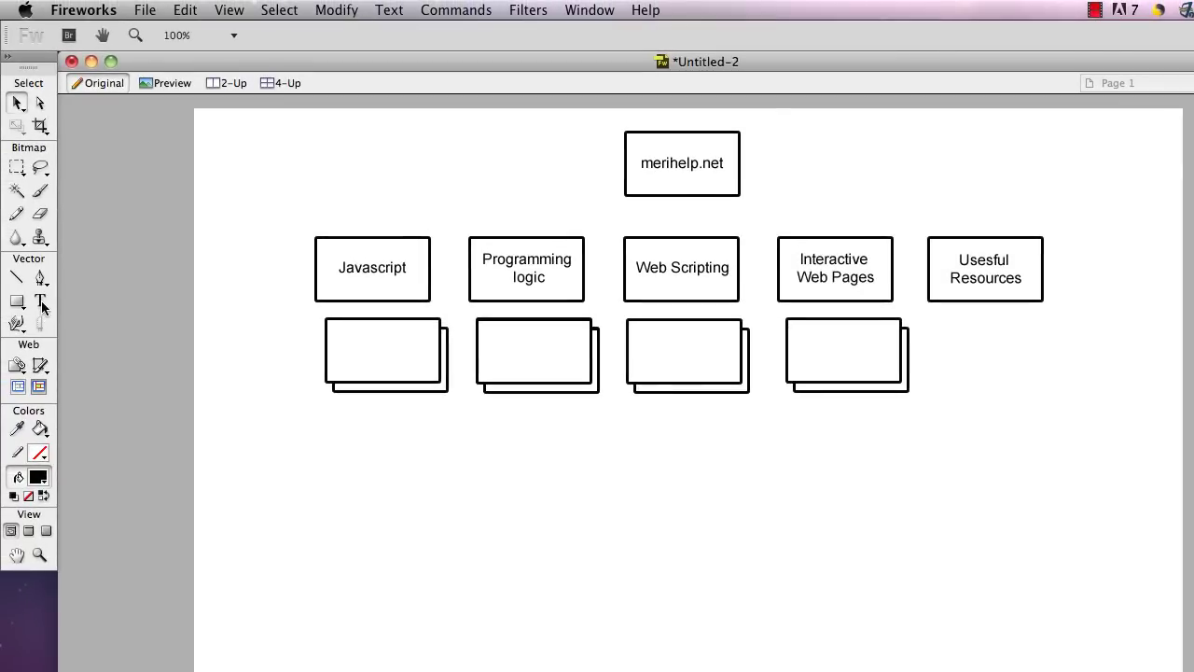
Add a 'Lessons' label inside the stack under Javascript and move it toward the centre.
click(40, 301)
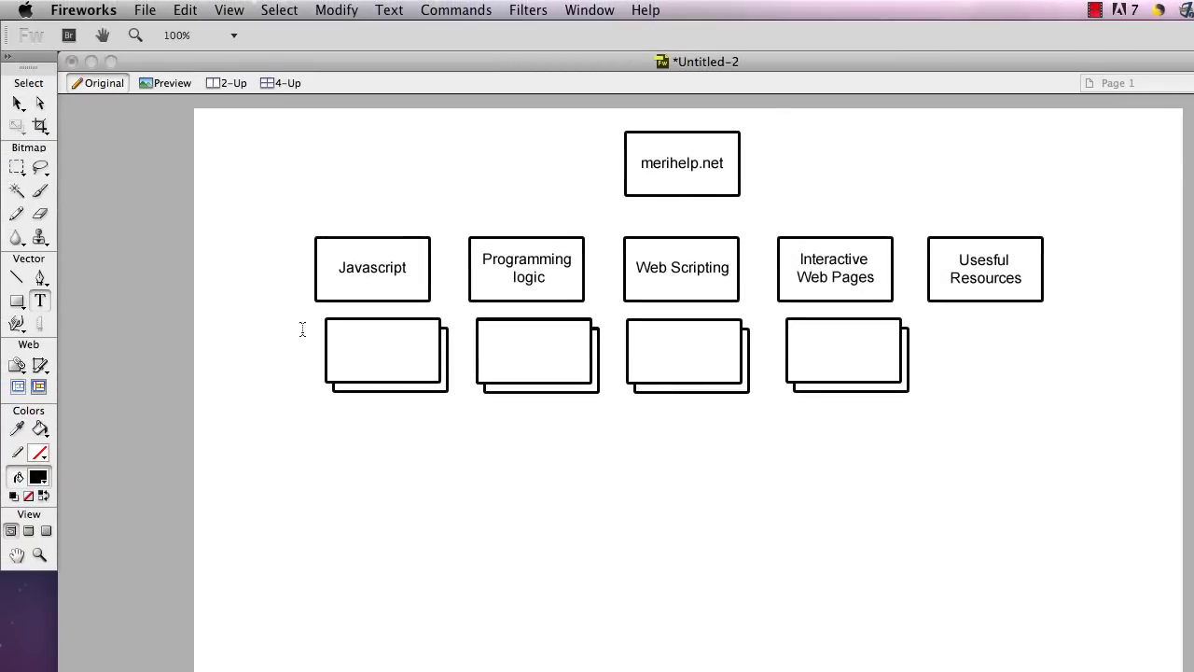
click(358, 351)
text(Lessons)
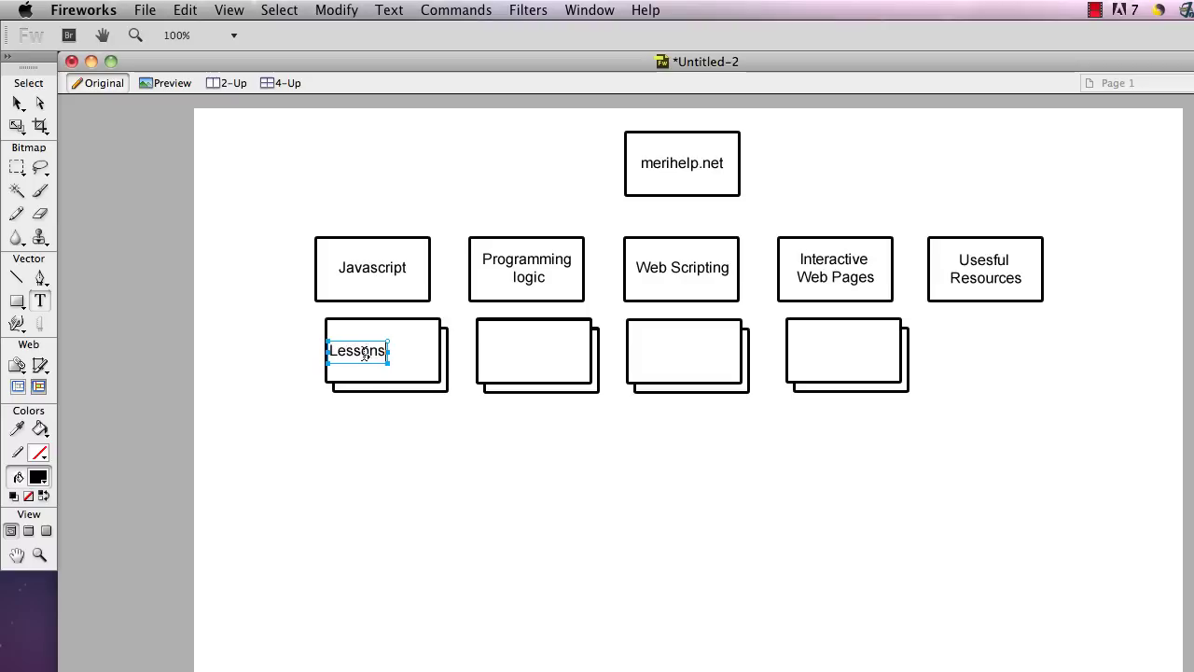
click(18, 103)
drag(345, 352, 368, 357)
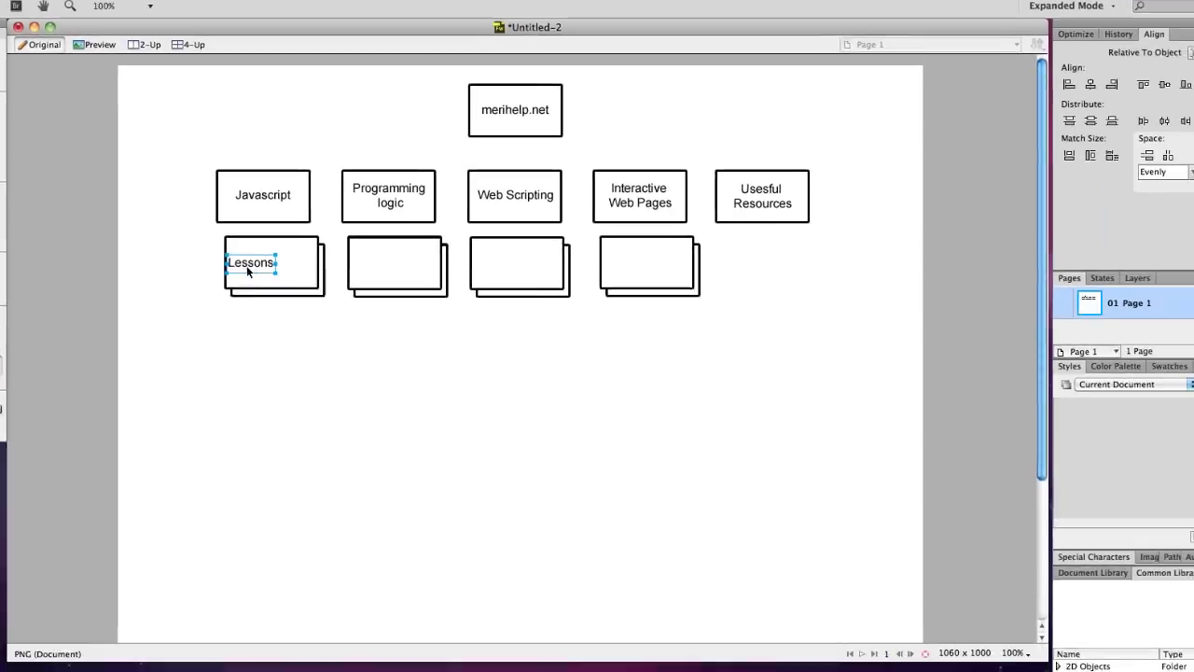
drag(247, 256, 250, 260)
Align Lessons to the stack's vertical and horizontal centres, then nudge it with arrow keys.
drag(312, 313, 195, 215)
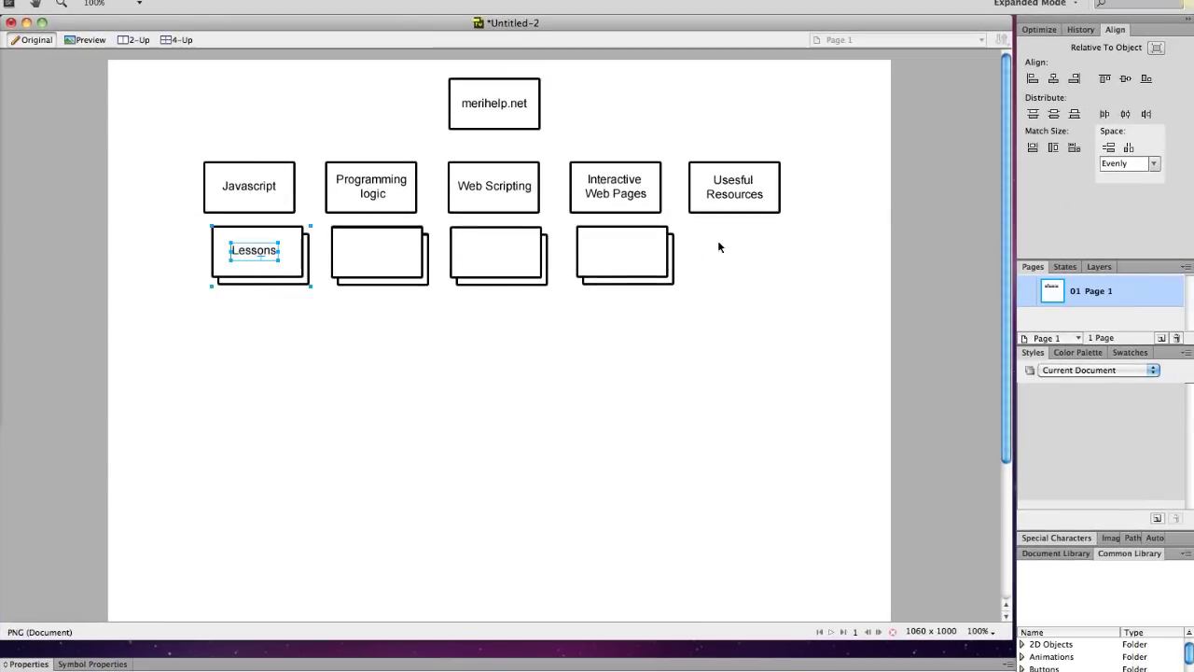
click(1126, 79)
click(1054, 79)
click(573, 408)
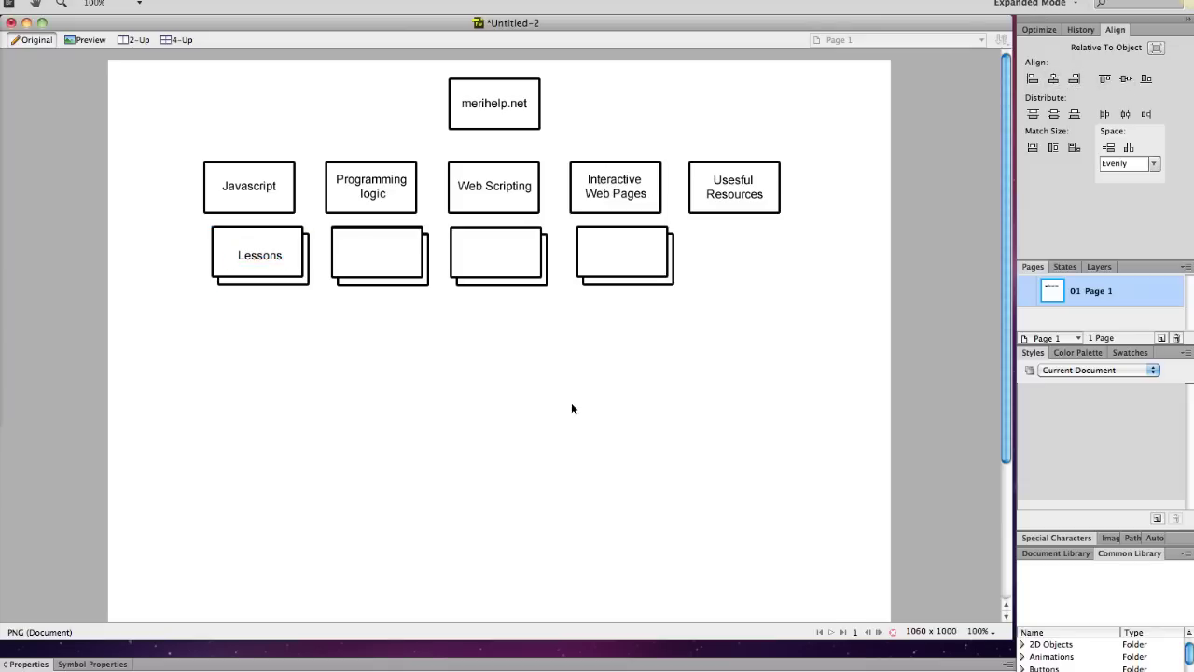
click(277, 263)
key(Up)
key(Up)
key(Up)
key(Left)
key(Left)
key(Left)
key(Down)
Delete the three empty stacks.
click(684, 323)
drag(706, 307, 349, 230)
key(Delete)
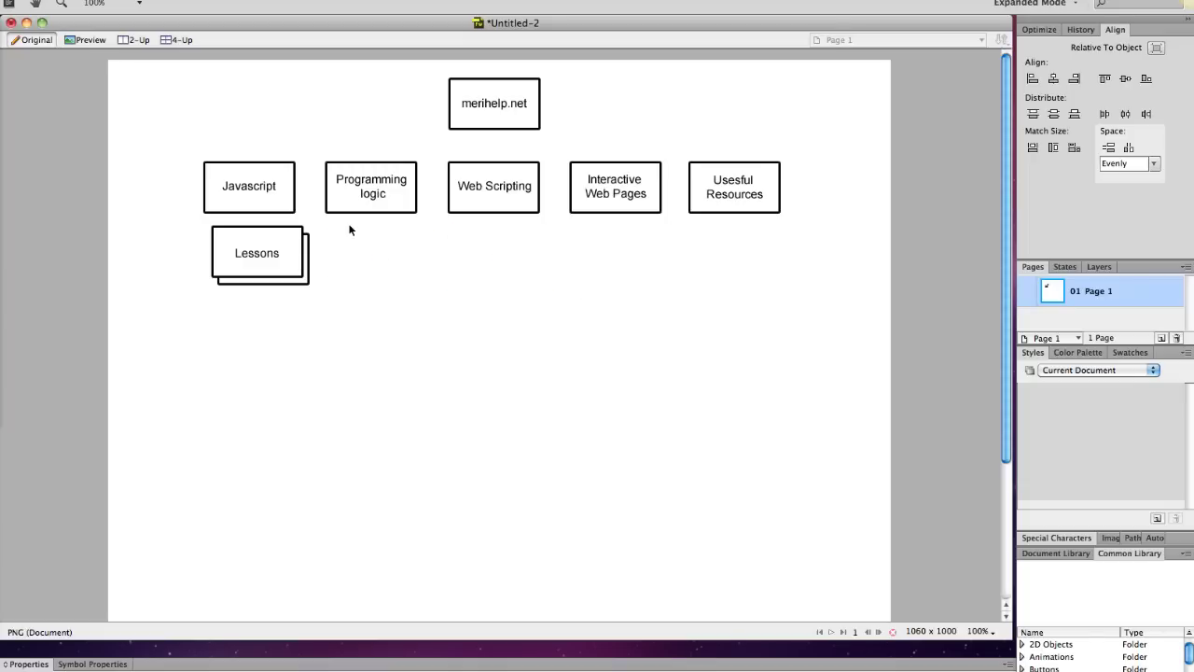
Group the Lessons stack with its text and nudge the group down.
drag(329, 300, 199, 220)
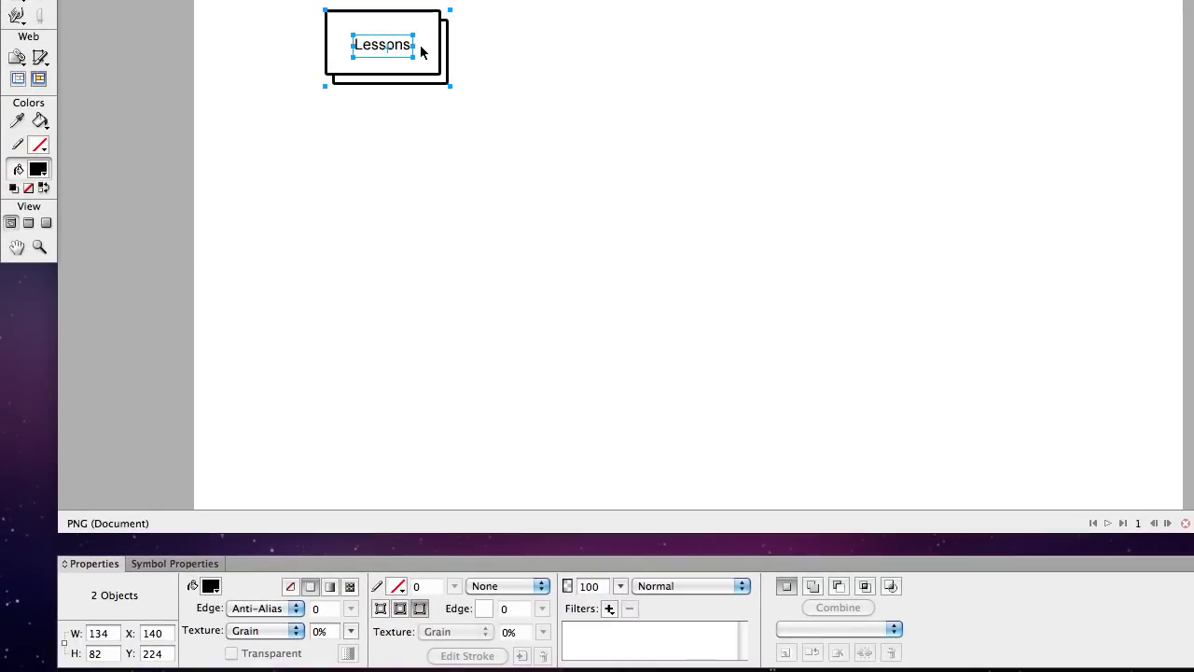
right_click(295, 249)
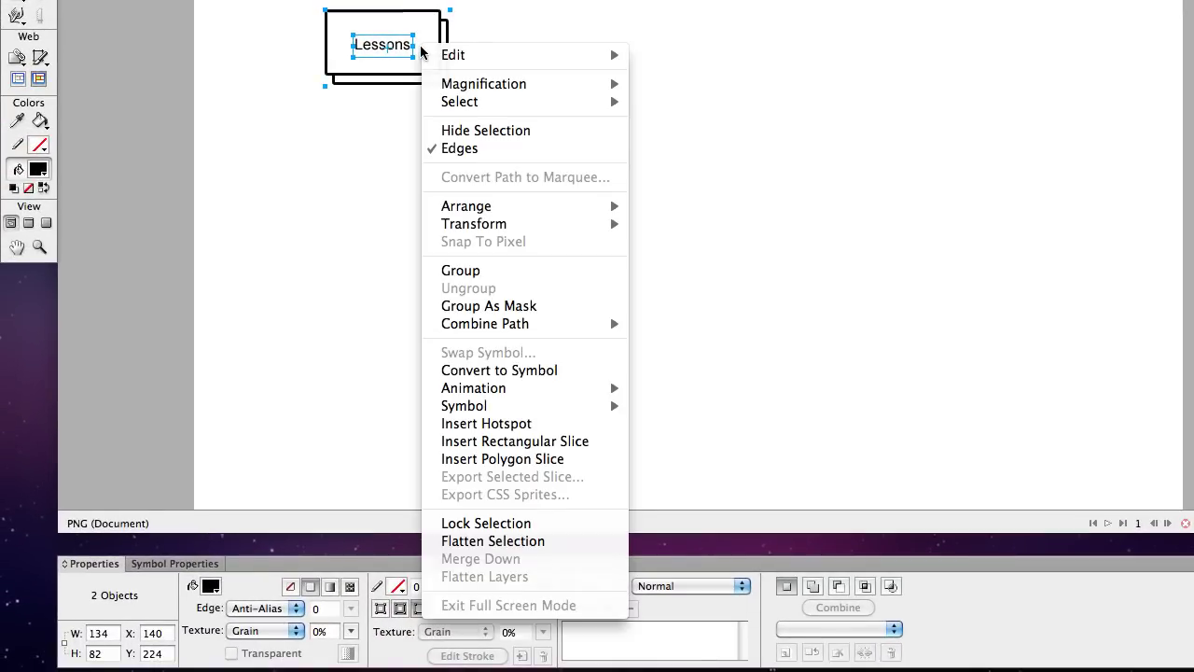
click(489, 271)
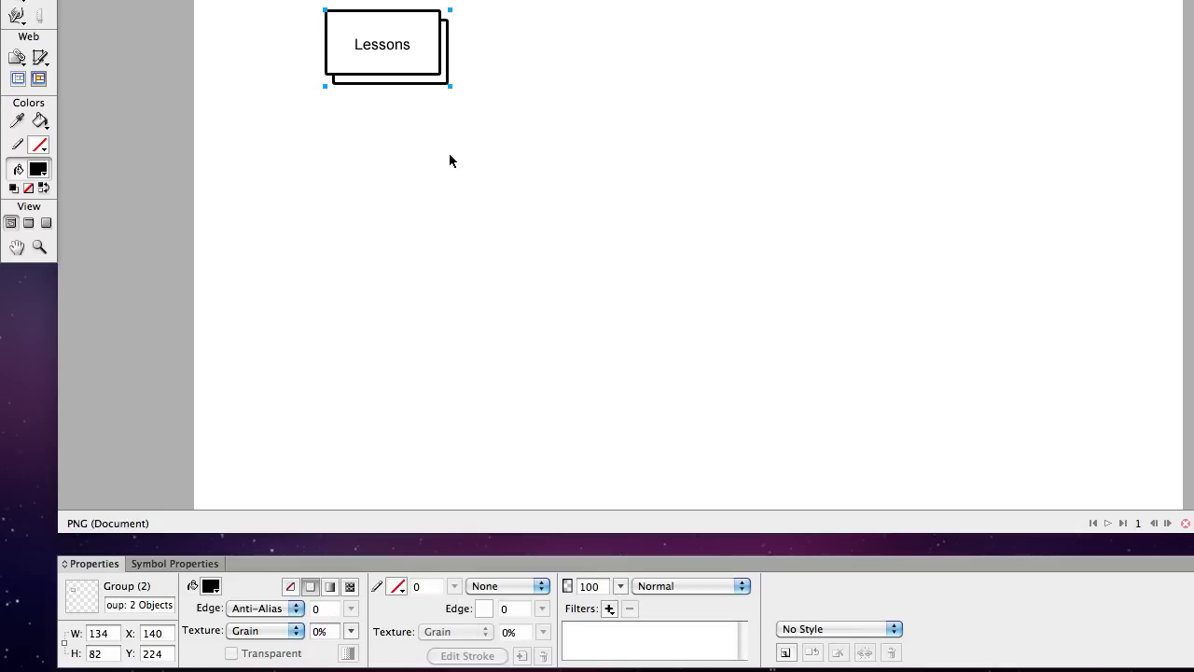
key(Down)
key(Down)
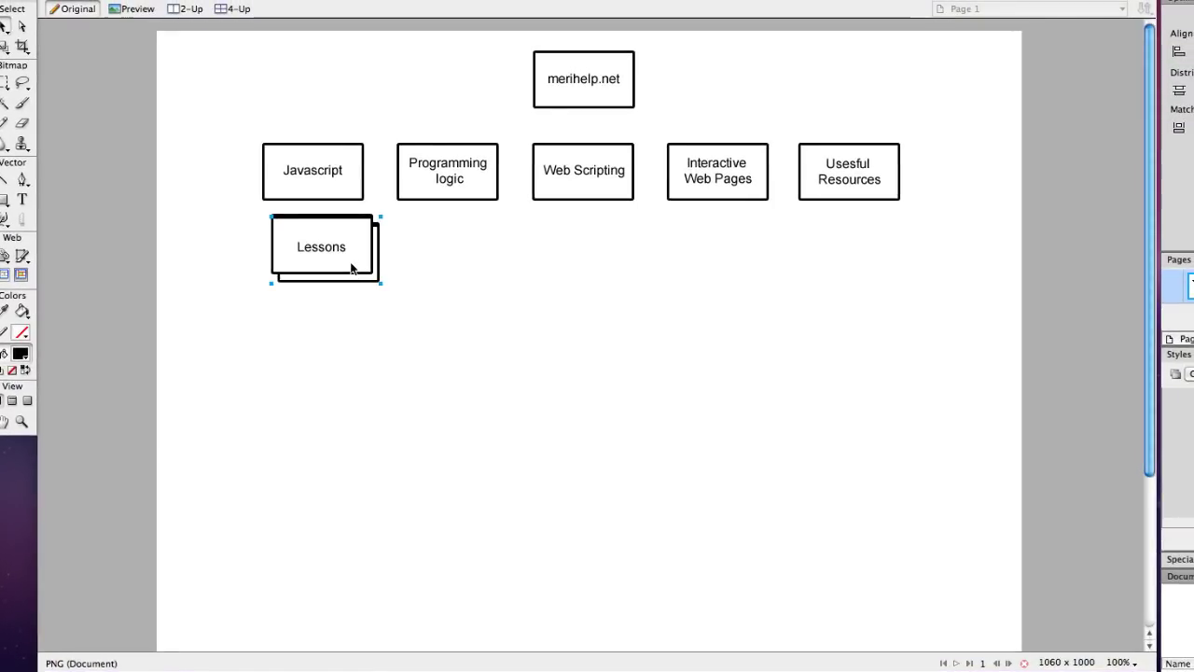
Copy the Lessons group under Programming logic, Web Scripting and Interactive Web Pages.
drag(351, 266, 486, 262)
click(373, 263)
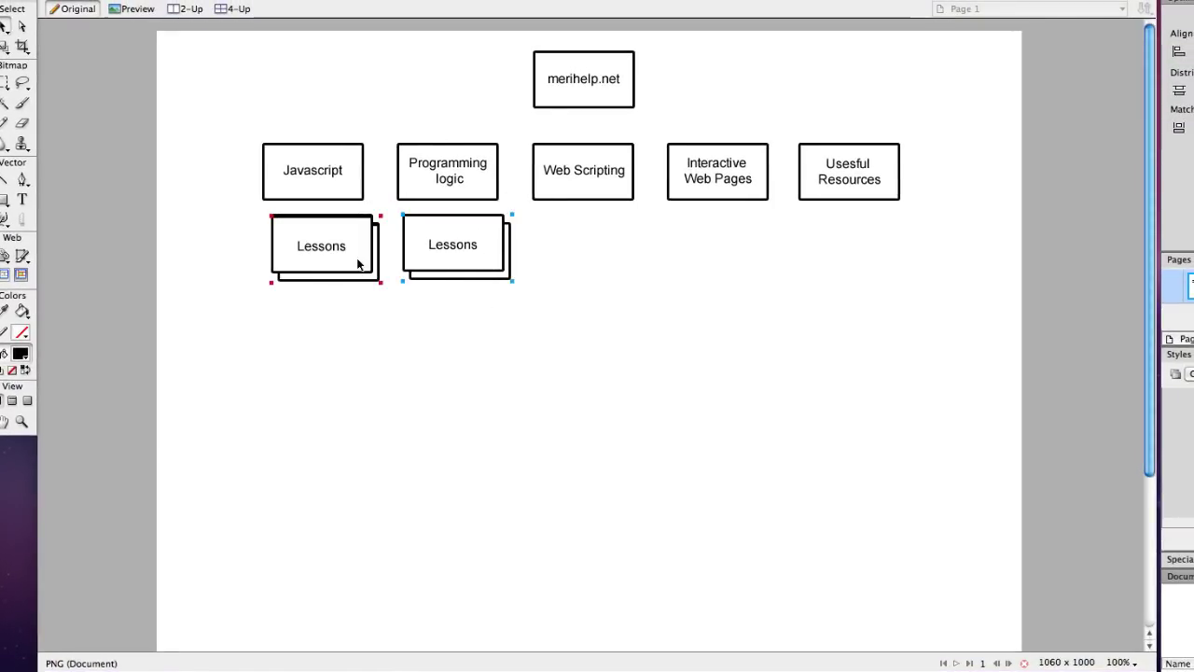
drag(358, 264, 626, 260)
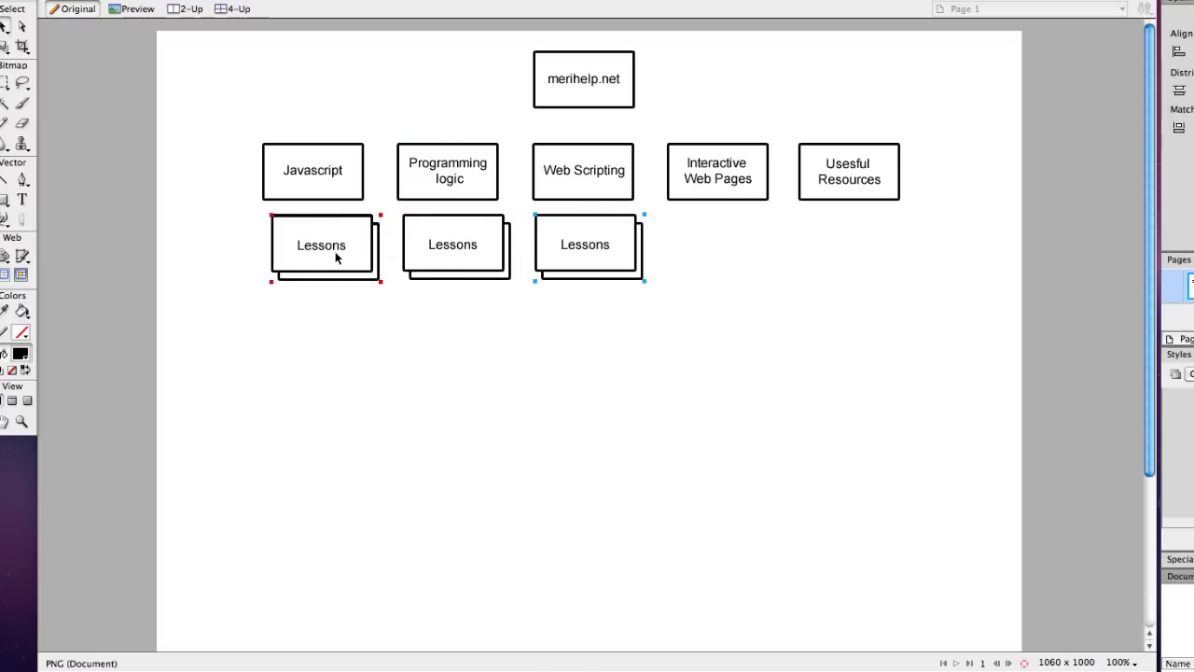
drag(337, 259, 740, 247)
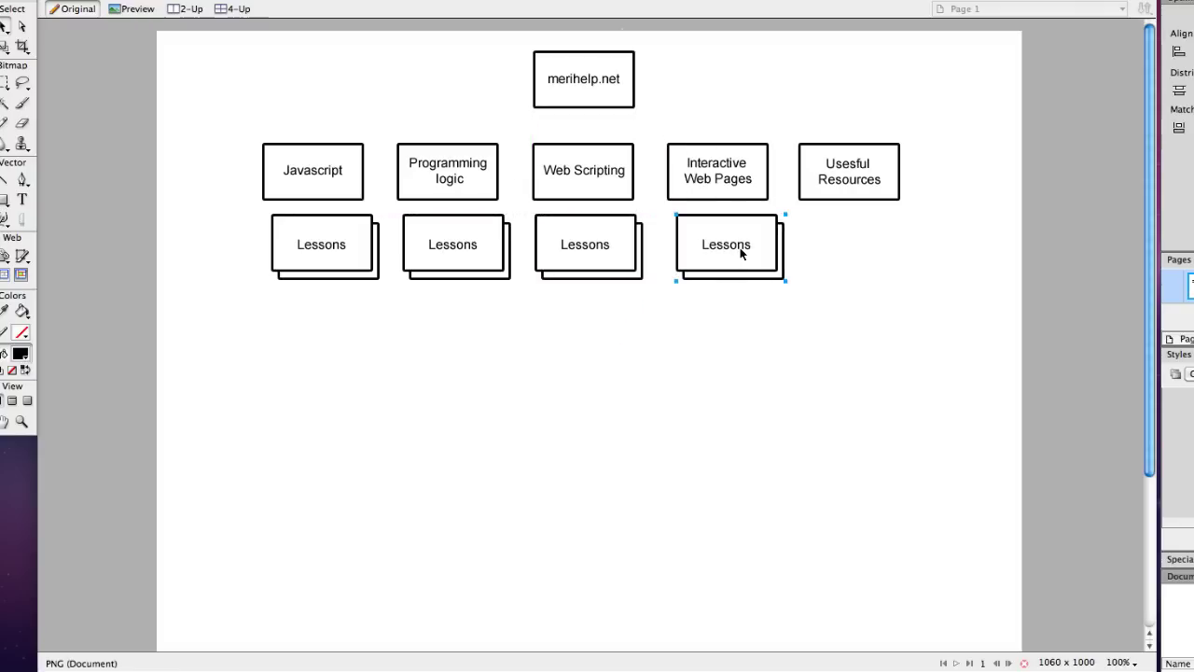
key(Left)
key(Left)
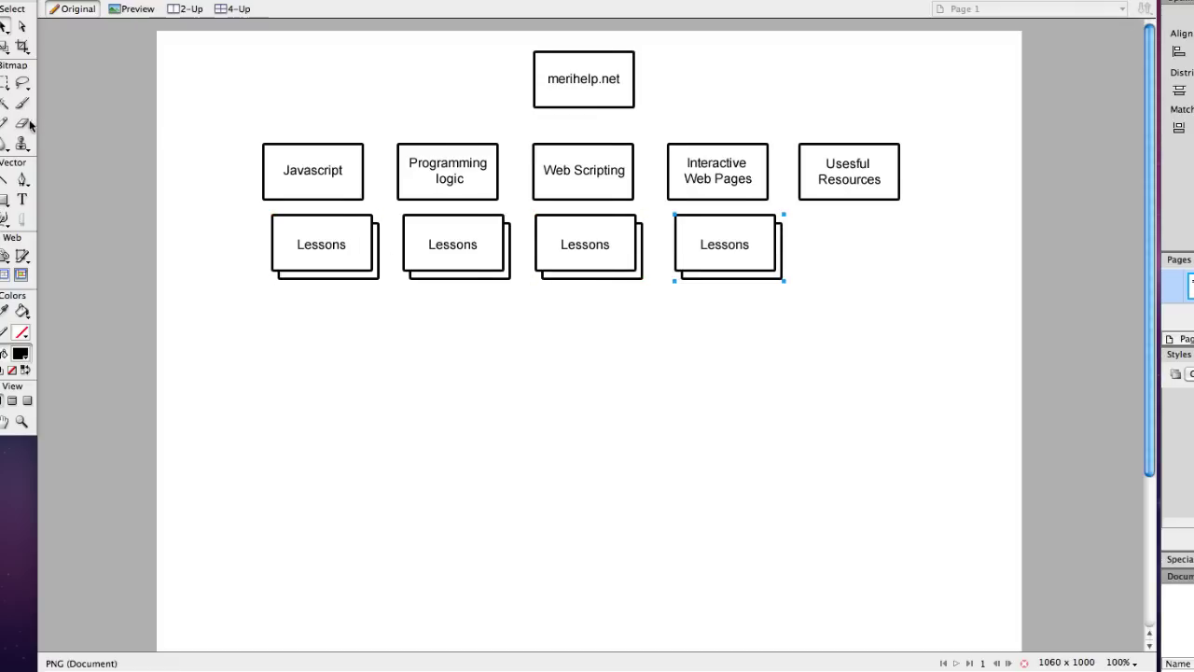
Draw a horizontal connector with drops to the five boxes, plus a Javascript-to-Lessons line.
click(3, 180)
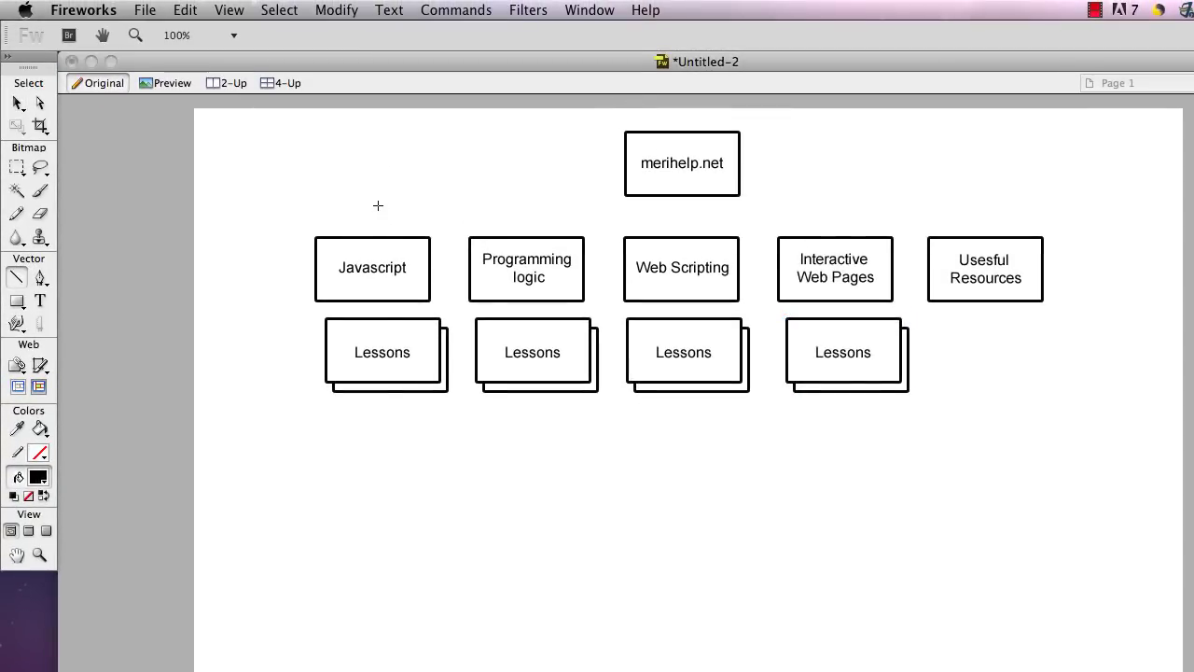
mouse_move(378, 205)
mouse_down()
mouse_move(645, 199)
mouse_move(915, 222)
mouse_move(961, 205)
mouse_up()
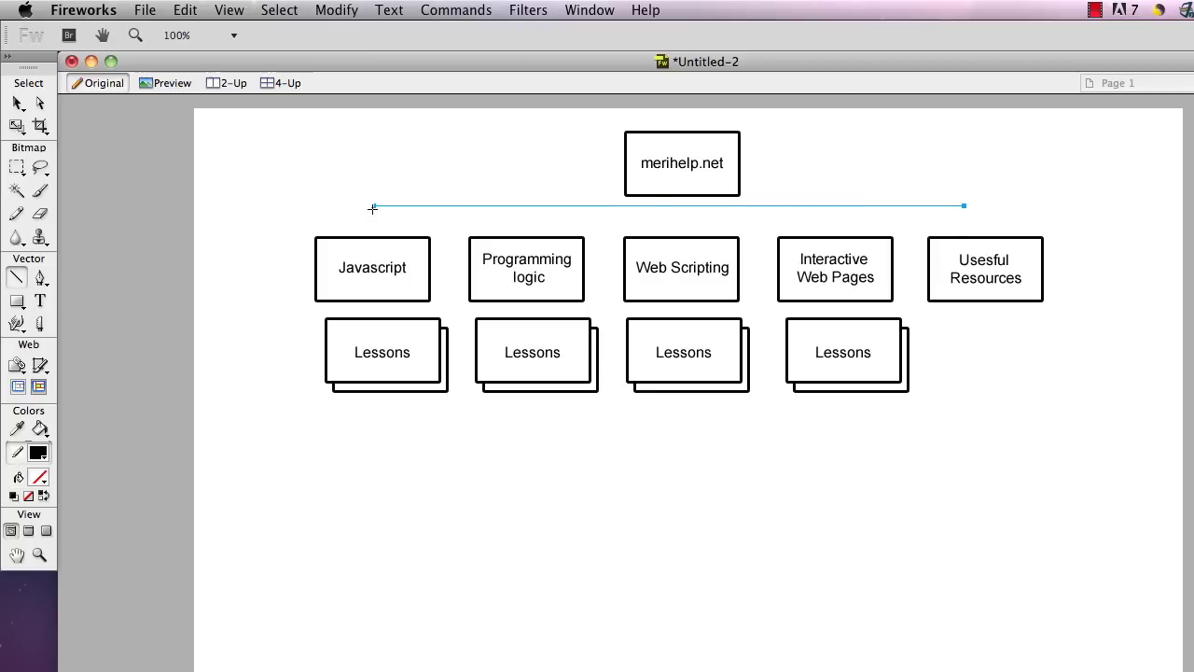
drag(372, 207, 373, 236)
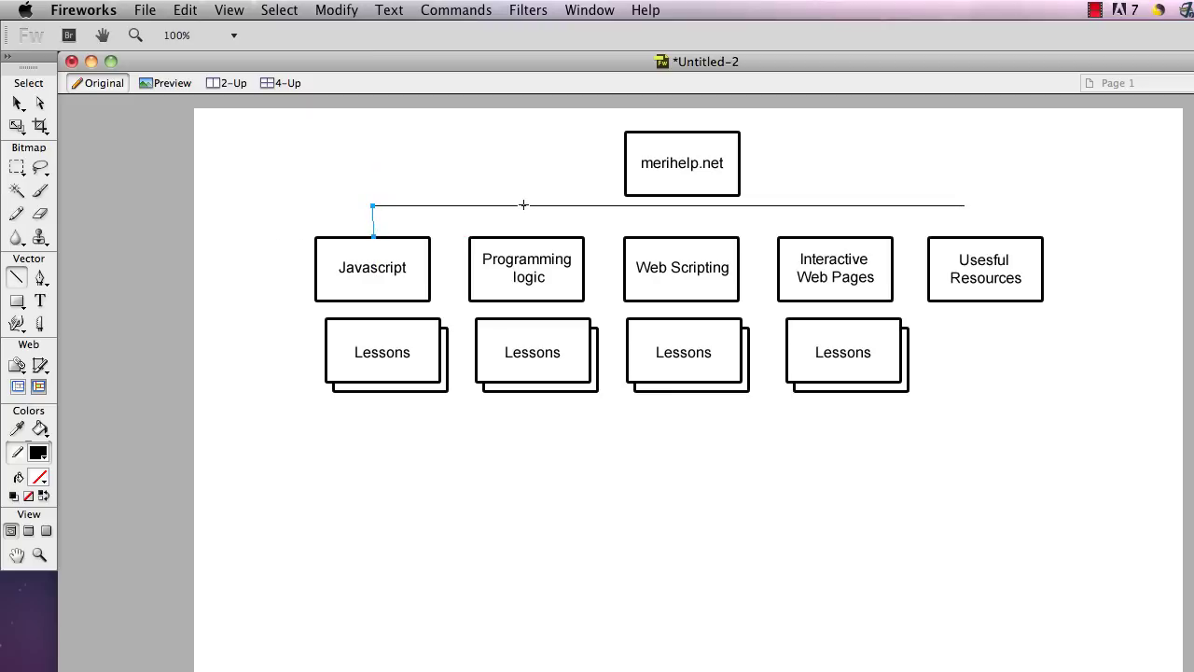
drag(525, 206, 527, 237)
drag(682, 199, 683, 236)
drag(837, 206, 836, 236)
drag(963, 205, 964, 236)
drag(315, 302, 323, 341)
Group the connector lines beside the first Lessons stack, undoing an accidental move.
click(17, 102)
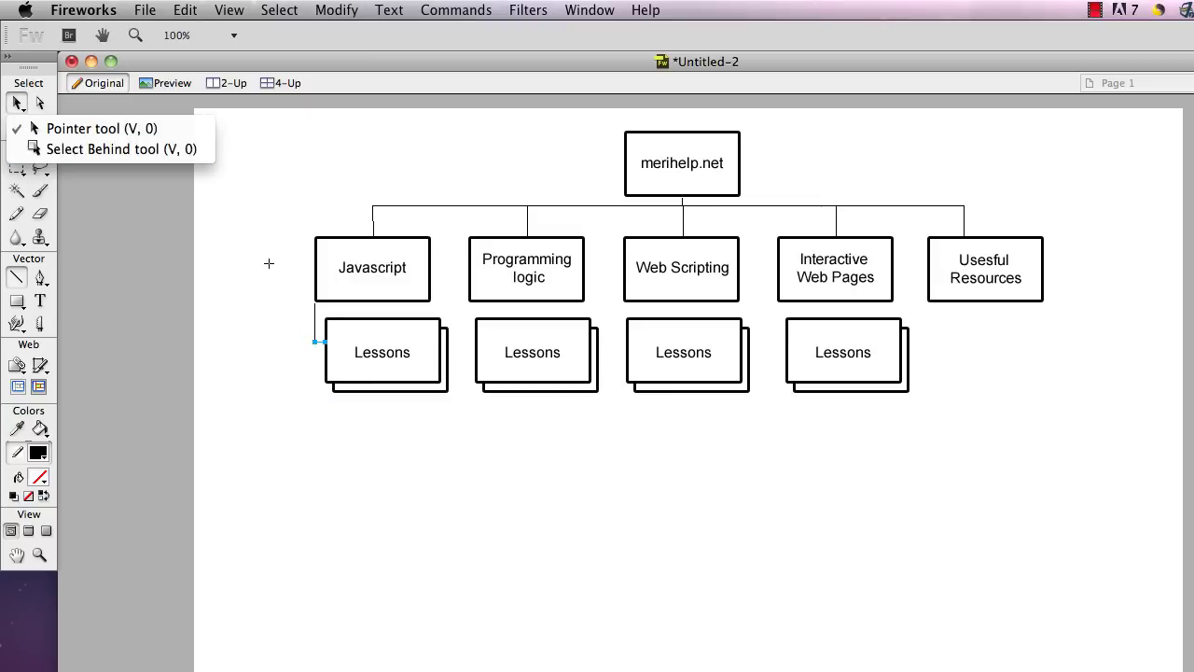
key(v)
drag(288, 312, 321, 353)
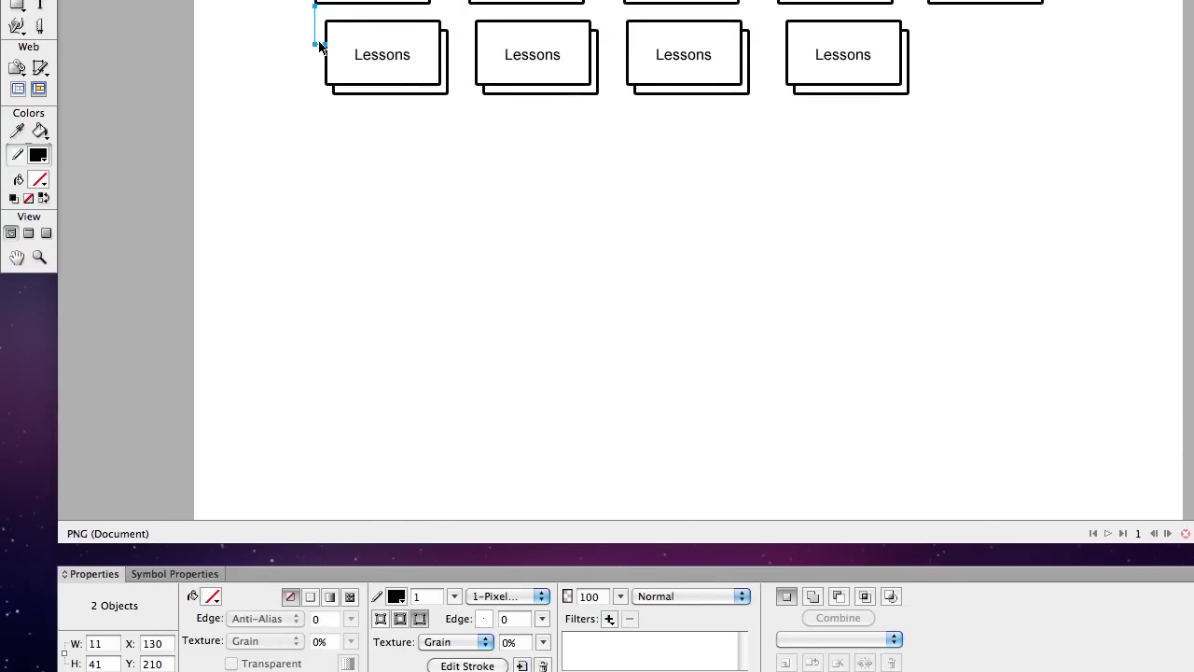
right_click(319, 46)
click(384, 267)
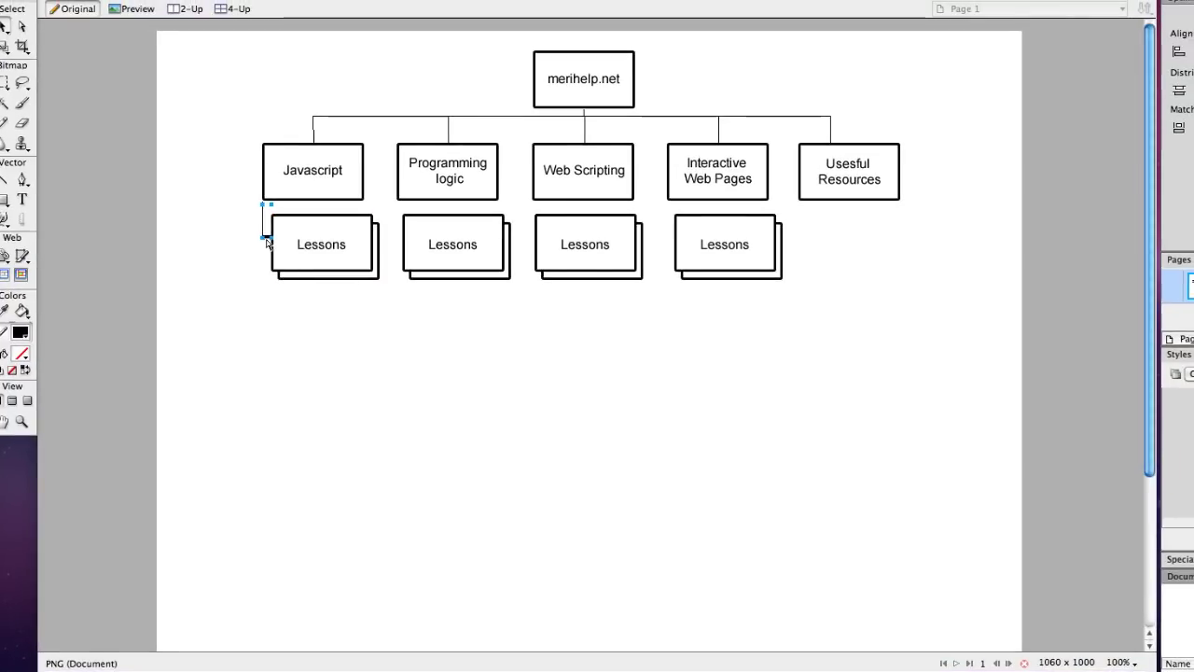
mouse_move(266, 239)
mouse_down()
mouse_move(364, 239)
mouse_move(252, 243)
mouse_up()
click(244, 260)
key(super+z)
Copy the connector group beside the second, third and fourth Lessons stacks.
drag(267, 232, 399, 233)
drag(265, 231, 536, 234)
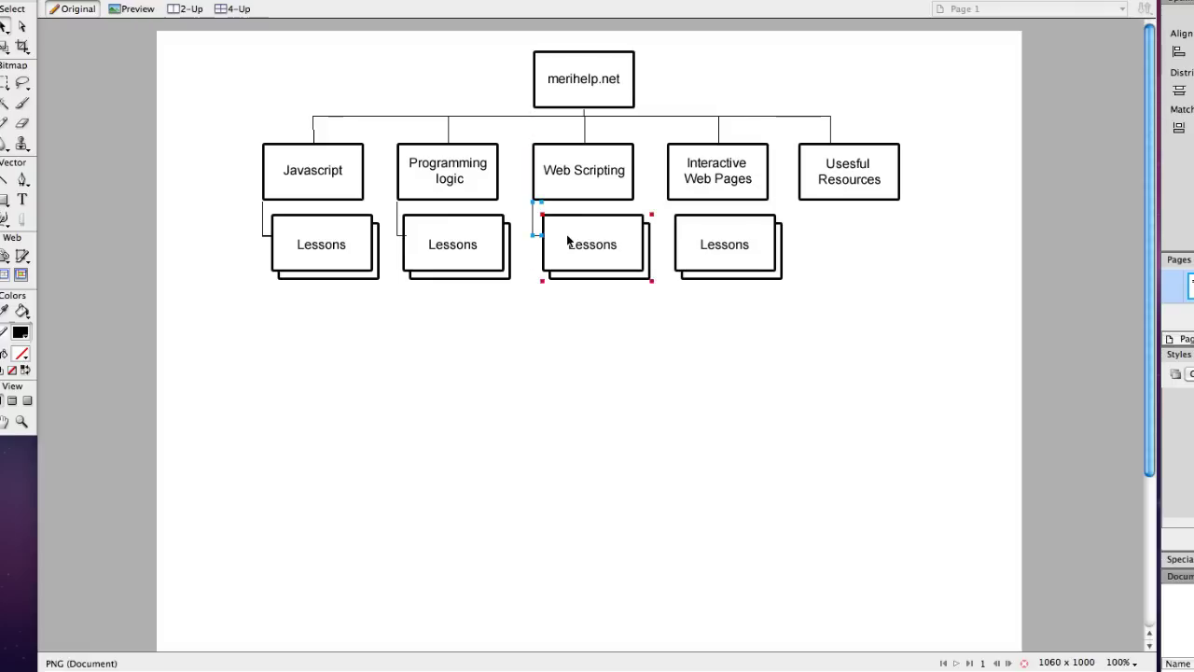
click(571, 296)
drag(509, 250, 673, 235)
click(731, 307)
click(398, 220)
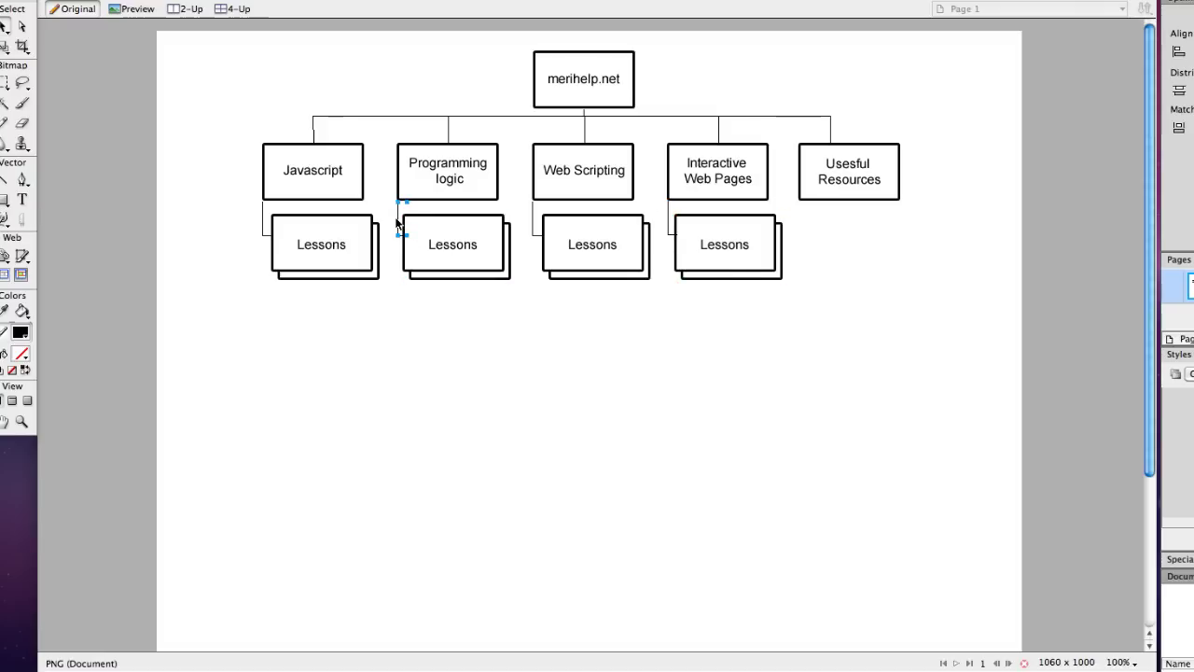